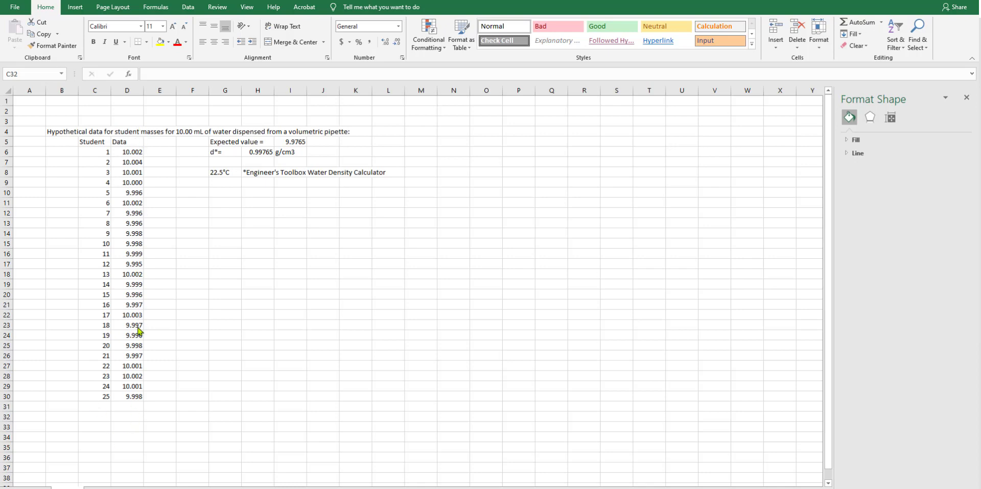
Label cell C31 Average and calculate the average of the data in D6:D30 in D31 with the AVERAGE function
left_click(102, 407)
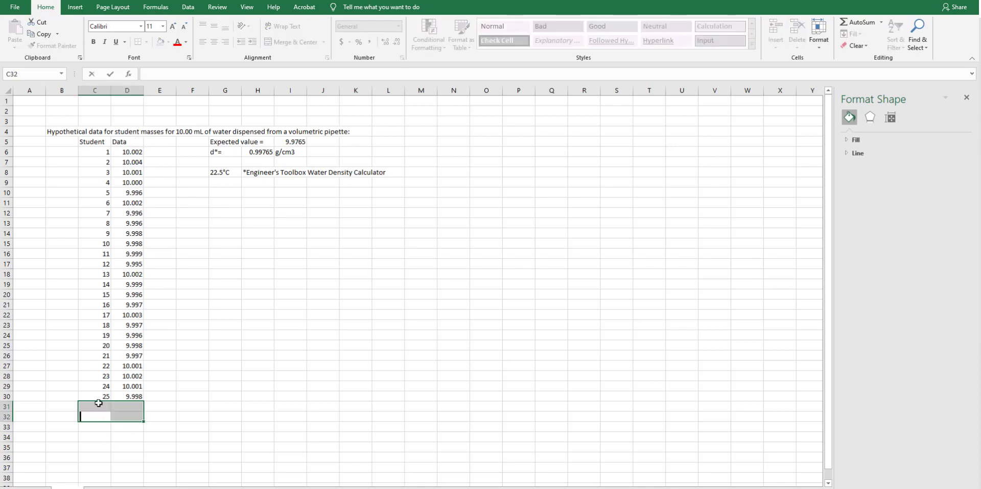
type("Average")
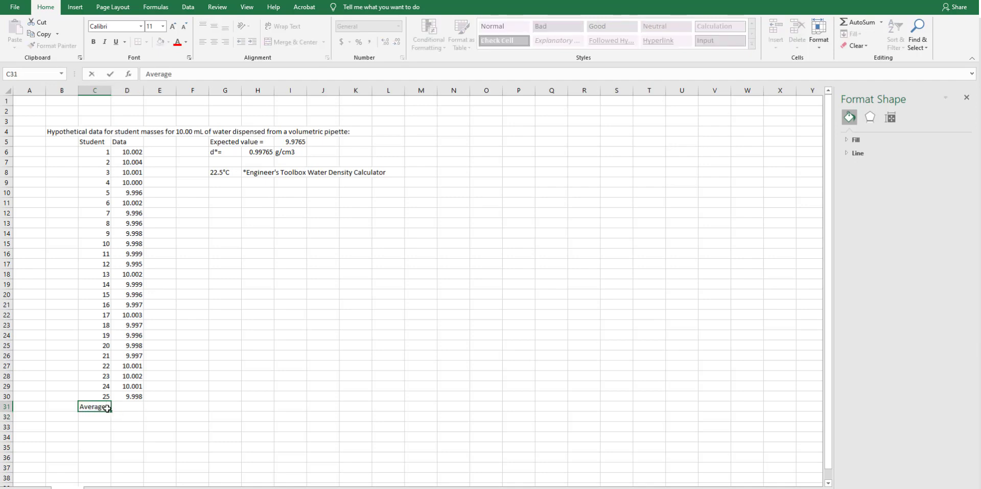
key("Tab")
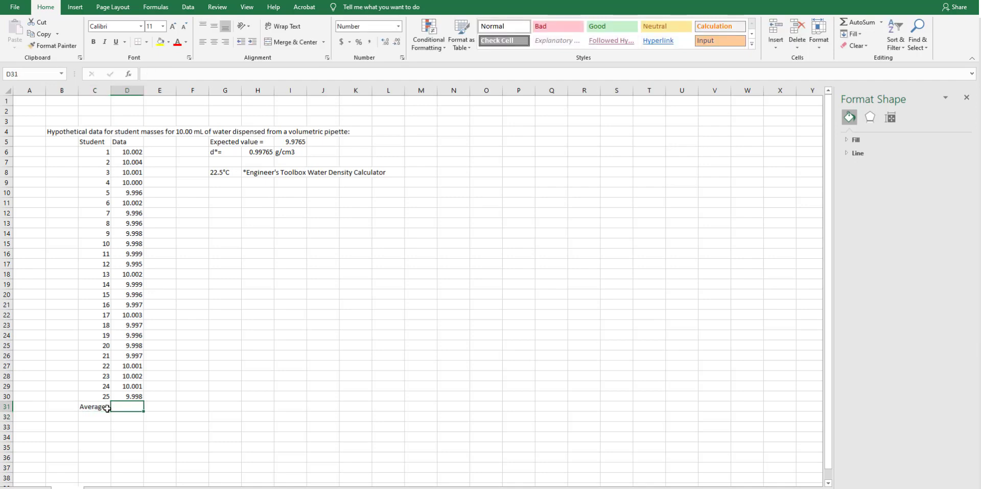
type("=")
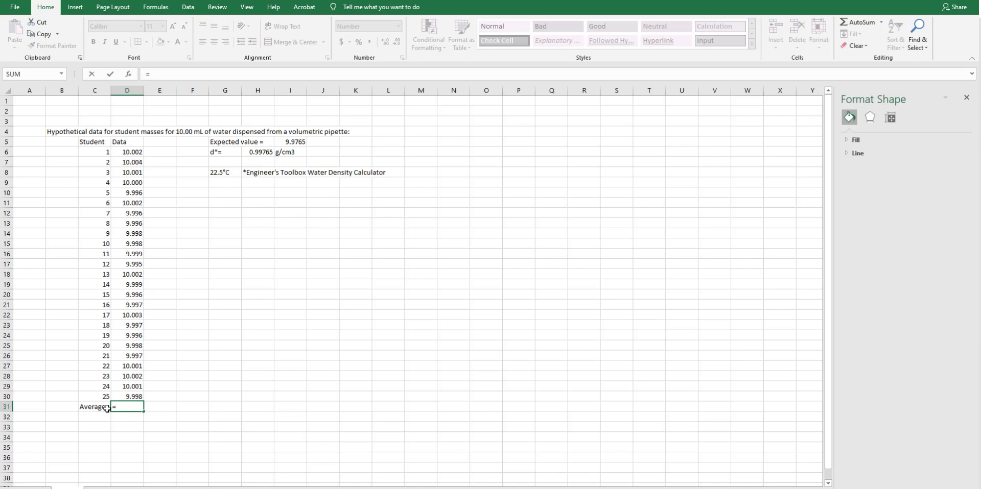
type("av")
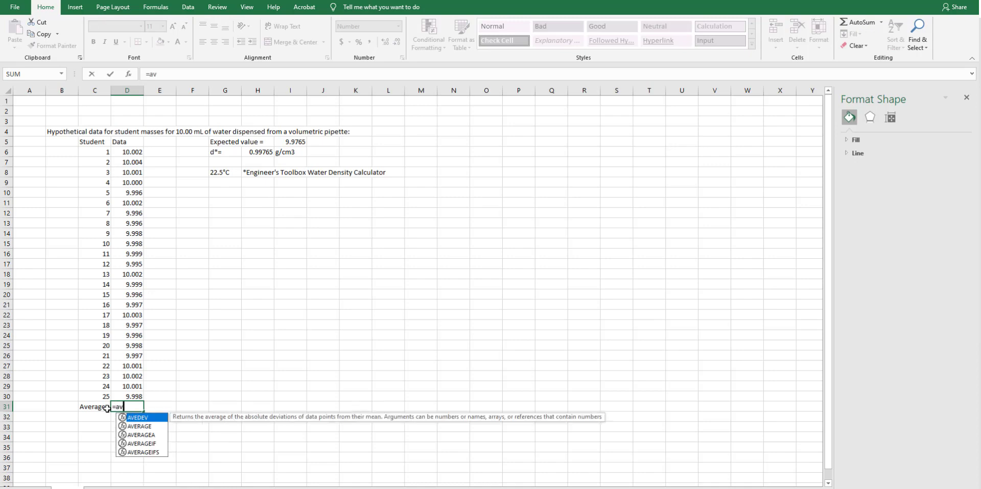
key("Down")
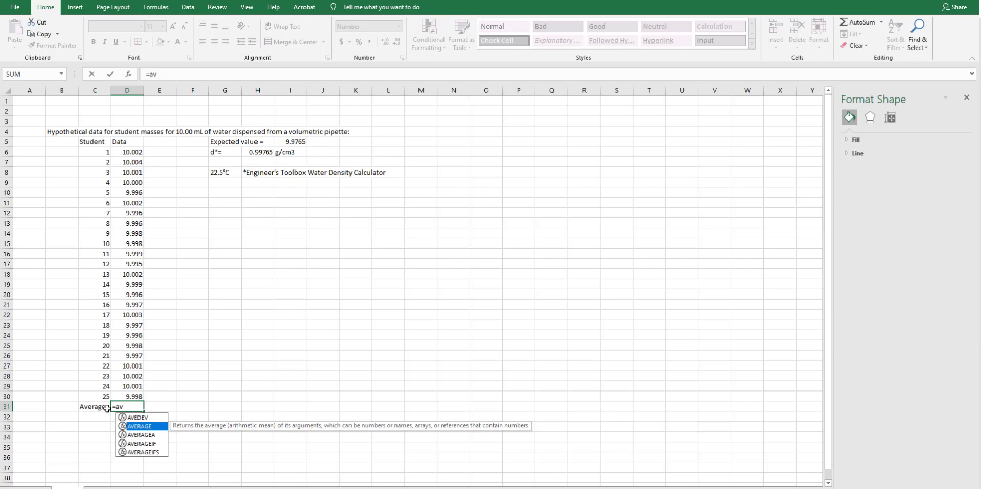
key("Tab")
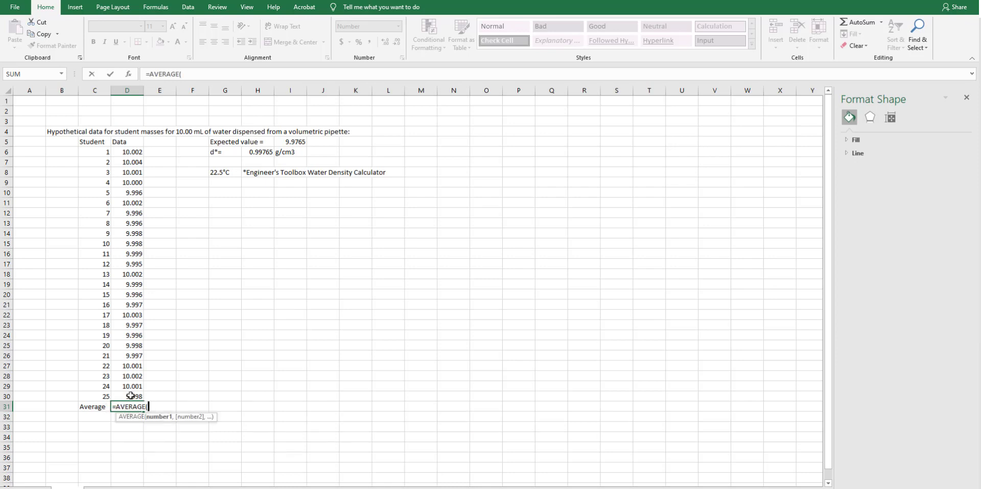
left_click_drag(130, 396, 125, 153)
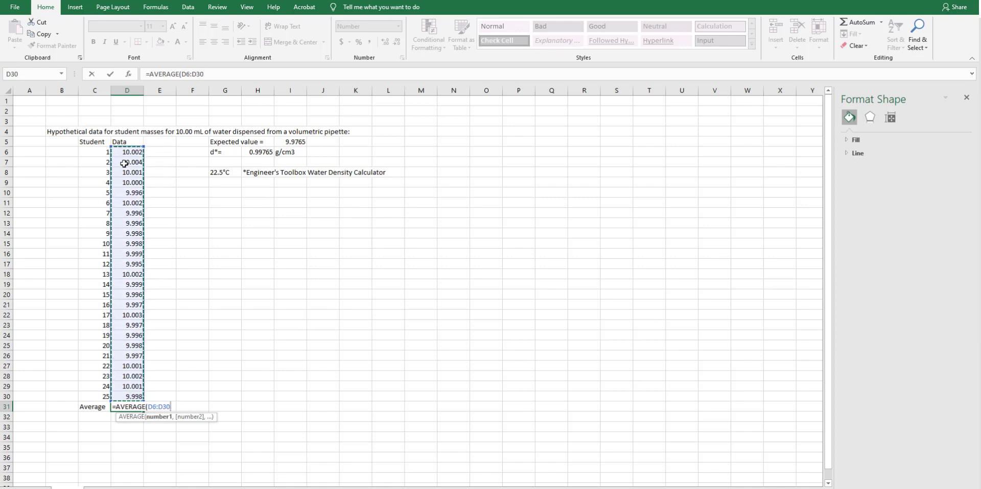
key("Return")
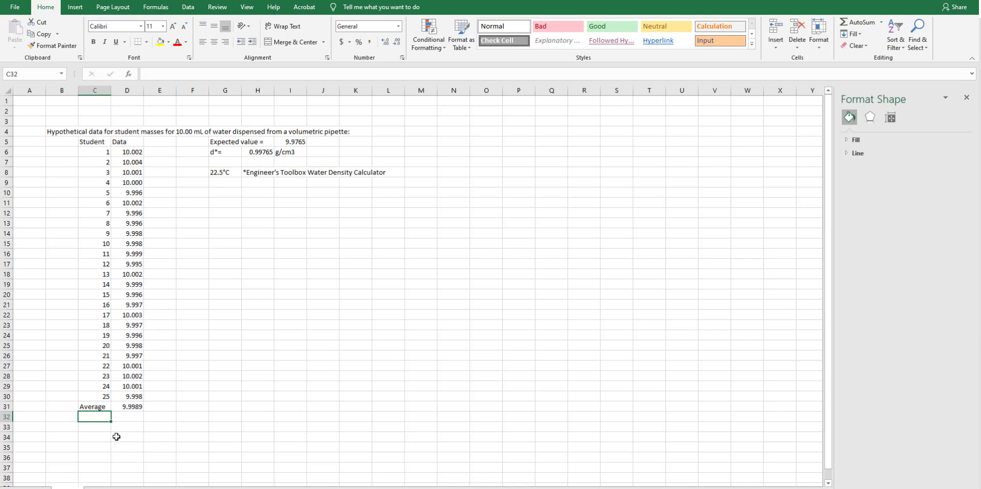
Label cell C32 Std. Dev. and calculate the sample standard deviation of D6:D30 in D32 with STDEV.S
type("Std")
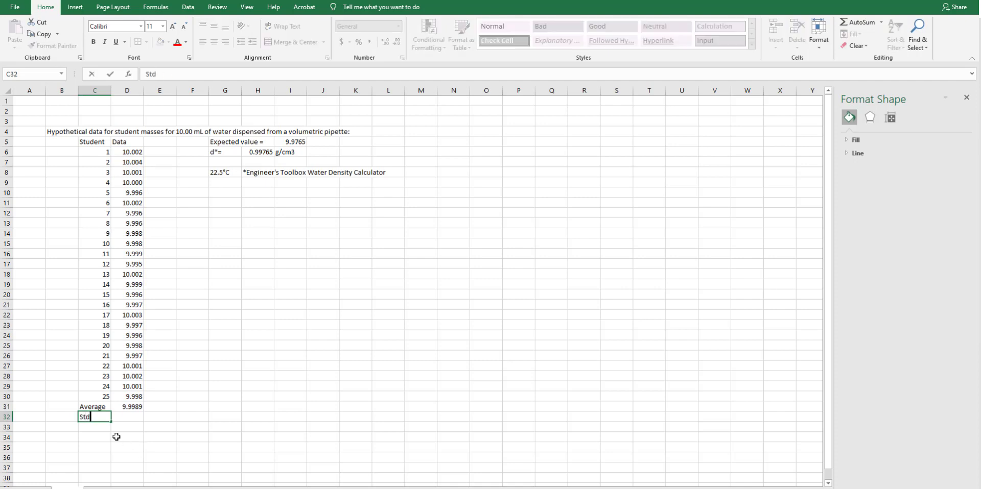
type(". Dev.")
key("Tab")
type("=")
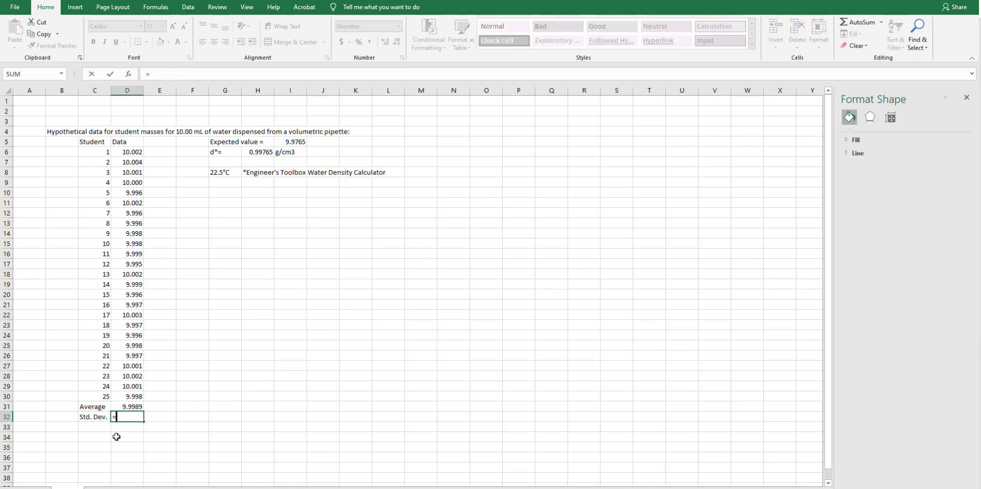
type("std")
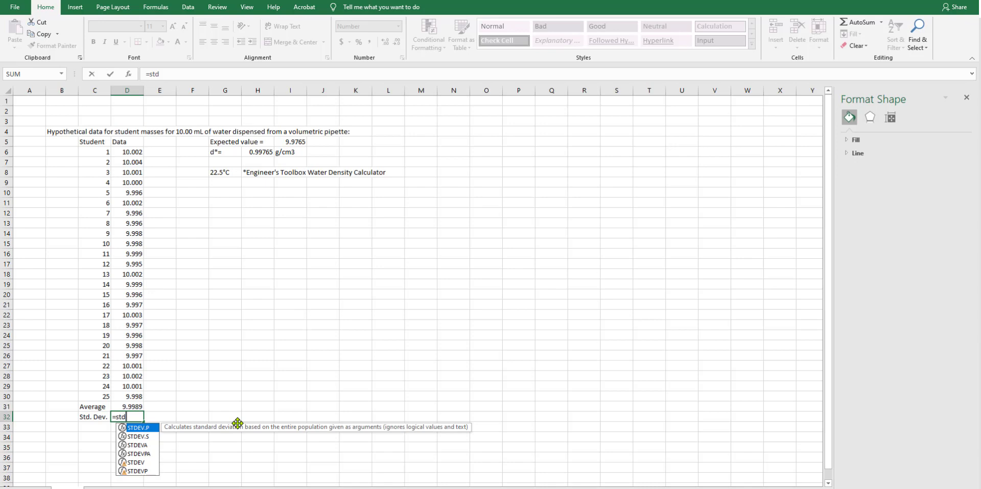
key("Down")
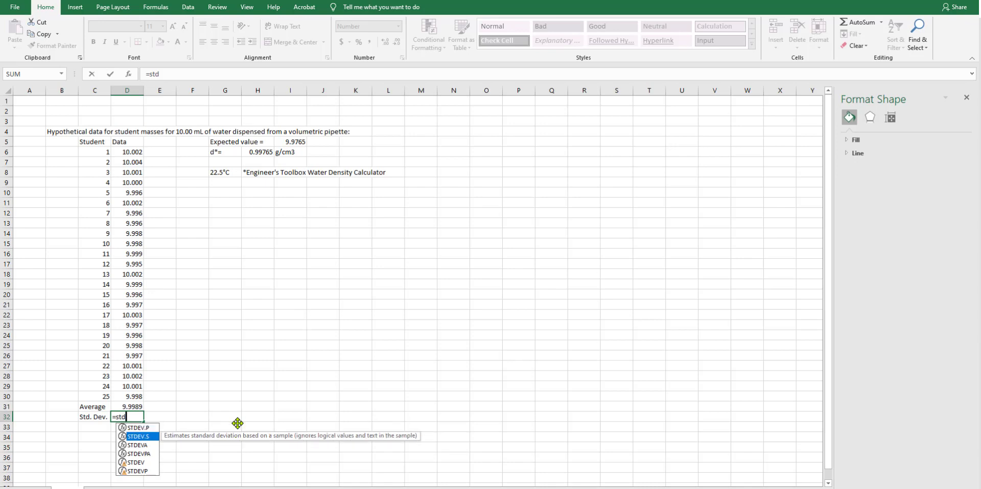
key("Tab")
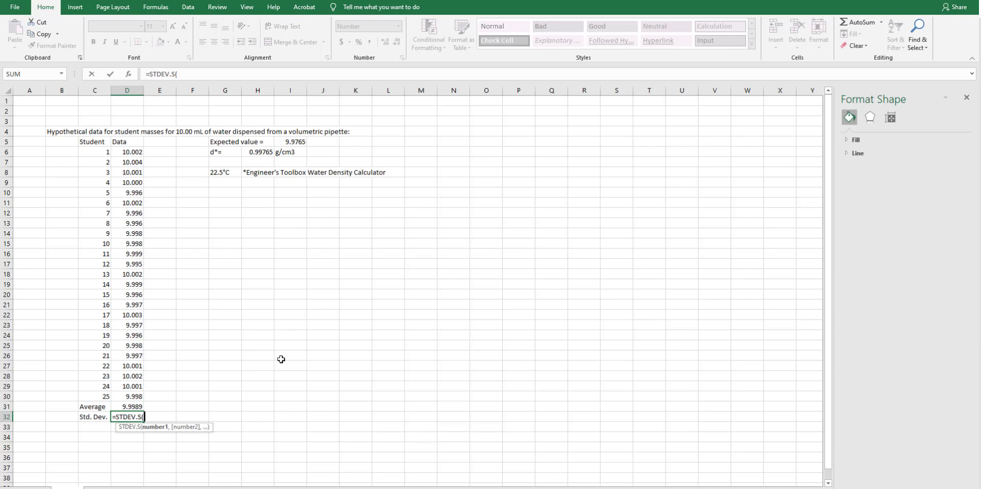
left_click_drag(137, 152, 138, 401)
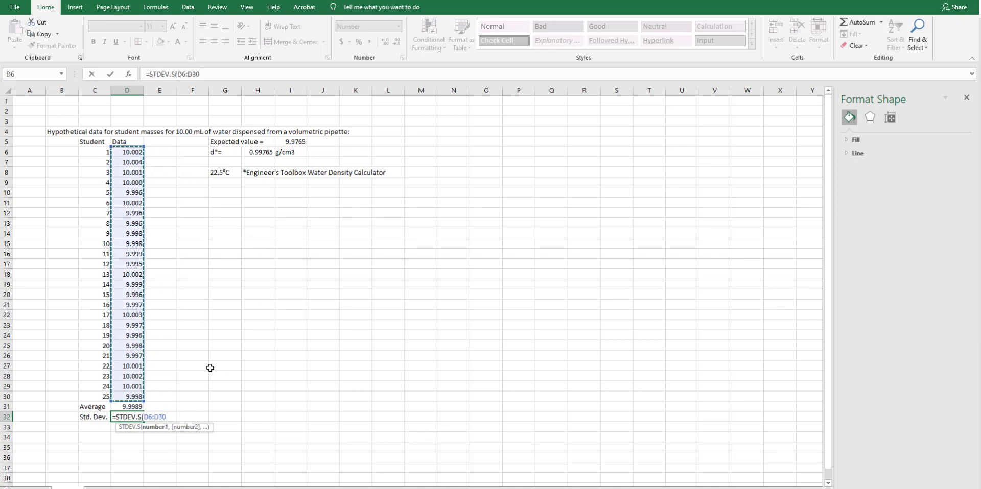
key("Return")
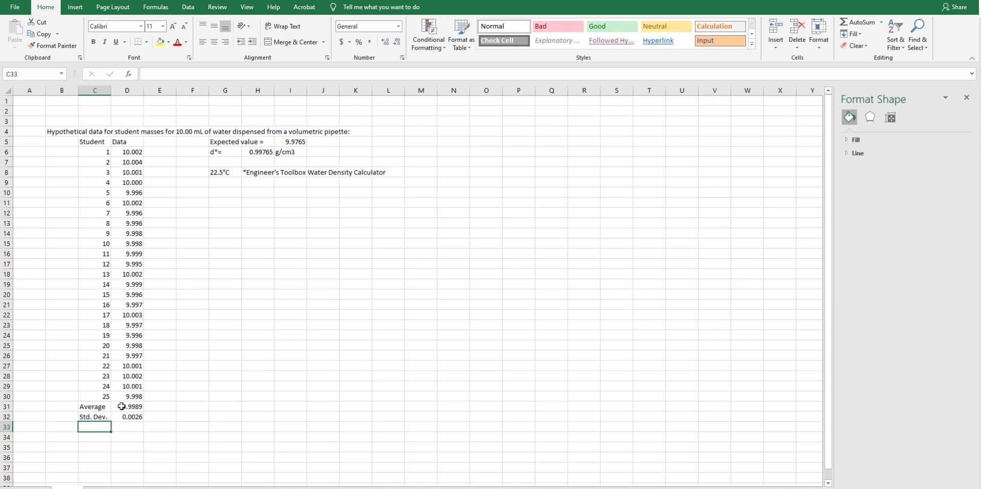
Sort the student numbers and masses in C6:D30 by the Data column from smallest to largest
left_click(91, 152)
left_click_drag(91, 149, 137, 396)
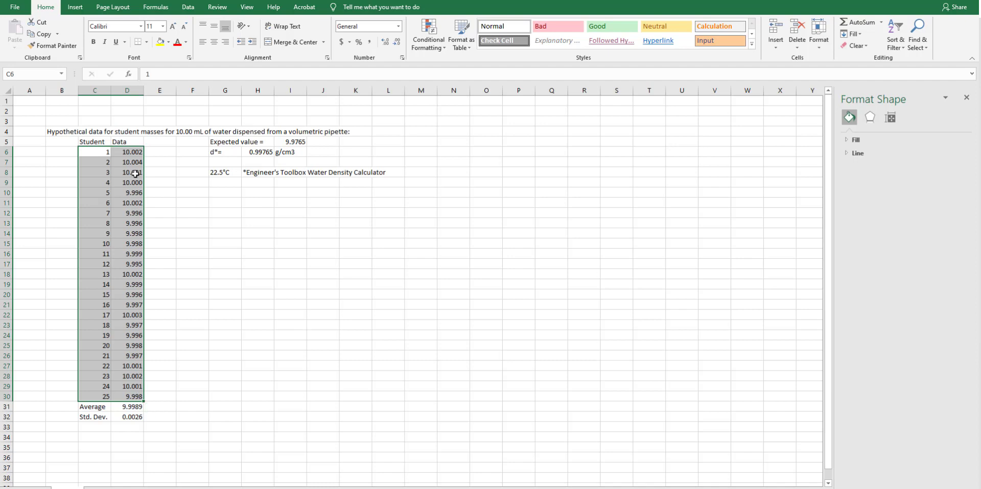
left_click_drag(134, 152, 129, 393)
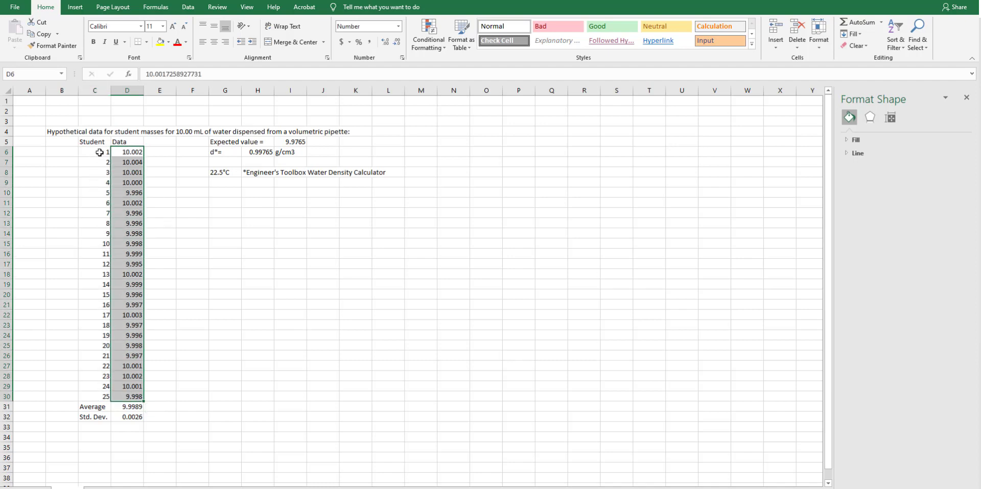
left_click_drag(98, 151, 139, 391)
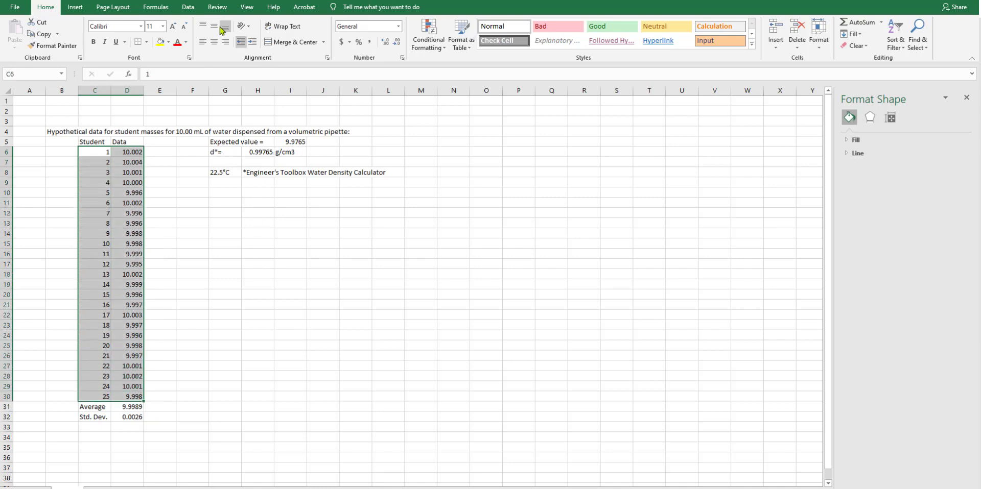
left_click(193, 12)
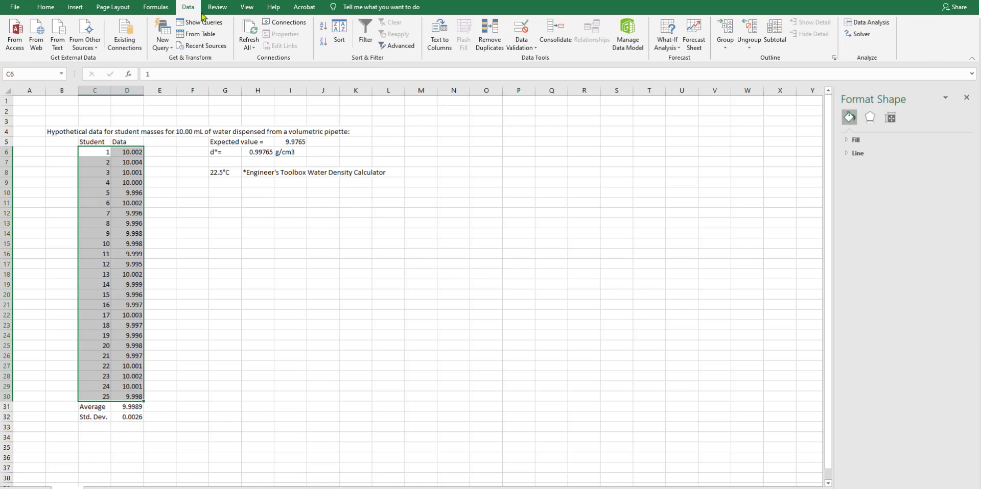
left_click(341, 40)
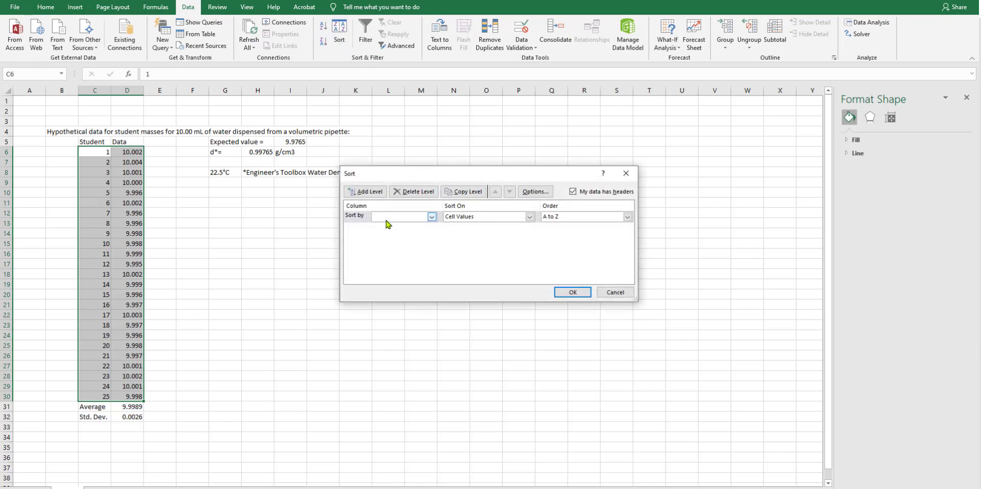
left_click(430, 217)
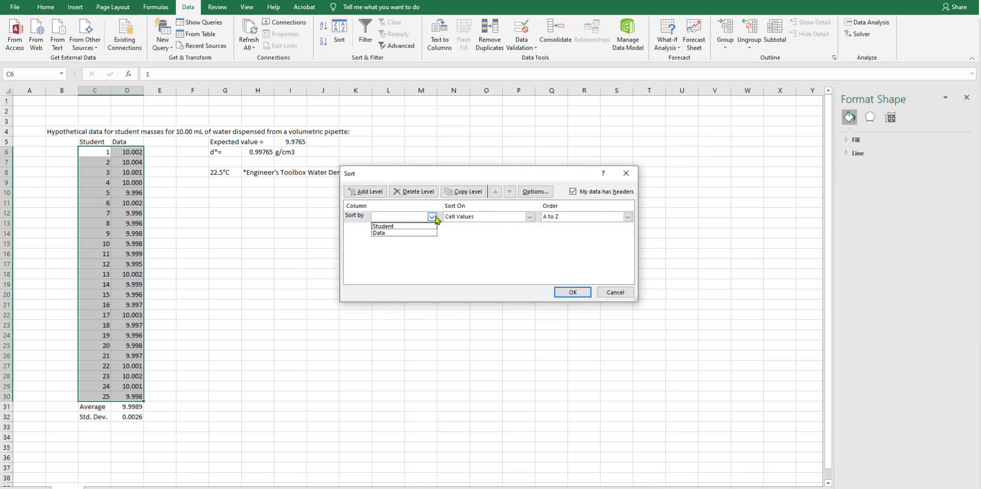
left_click(412, 236)
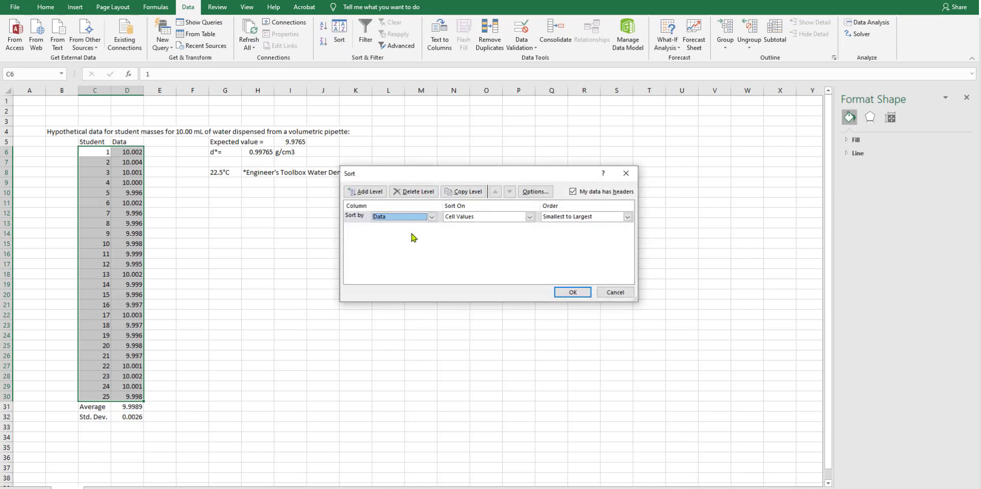
left_click(571, 295)
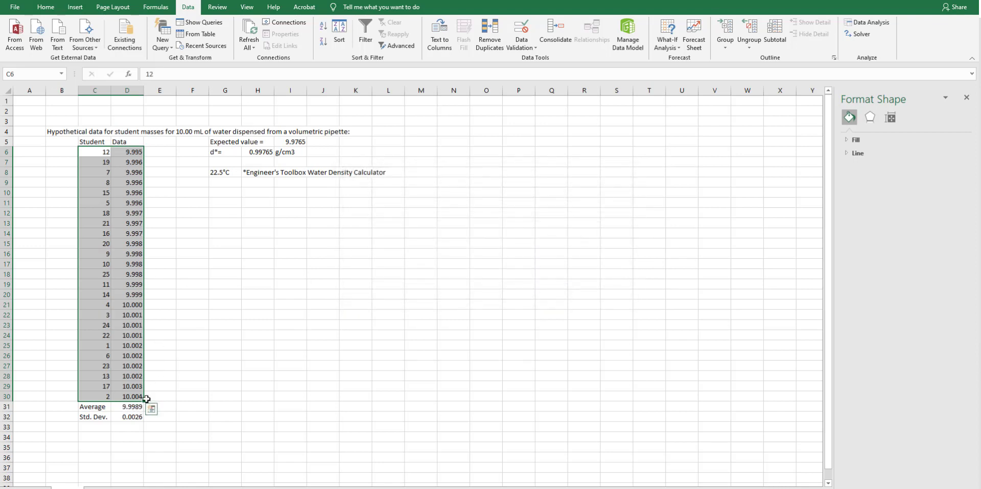
Enter the header Deviation in E5 and move the expected value and density block so it starts in column J
left_click(131, 152)
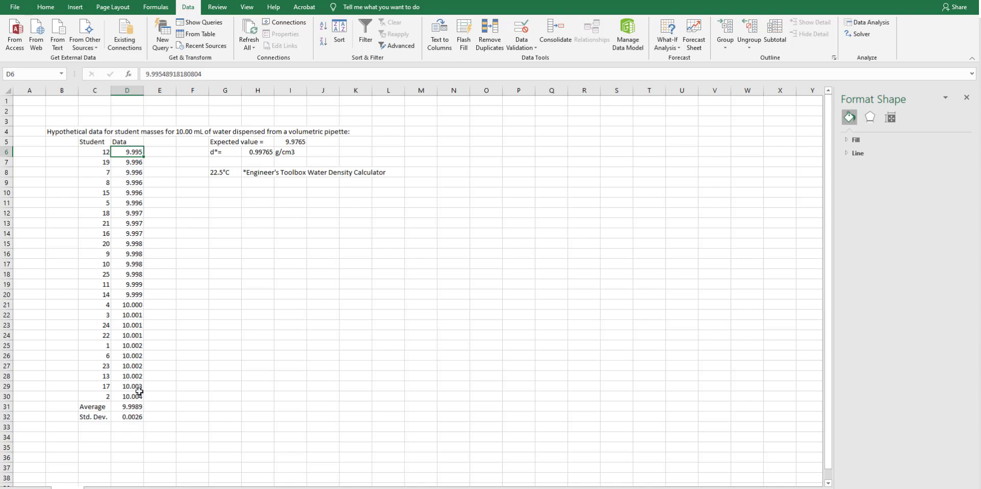
left_click(163, 151)
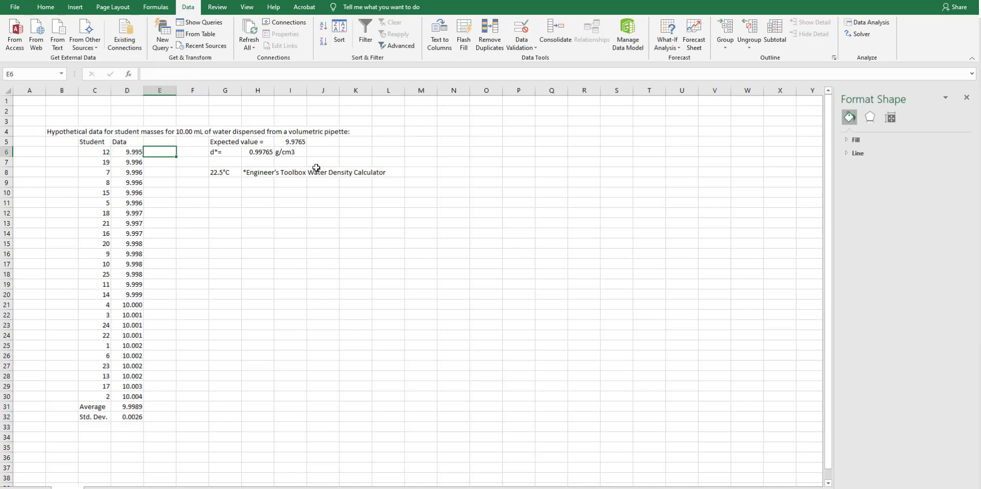
type("=")
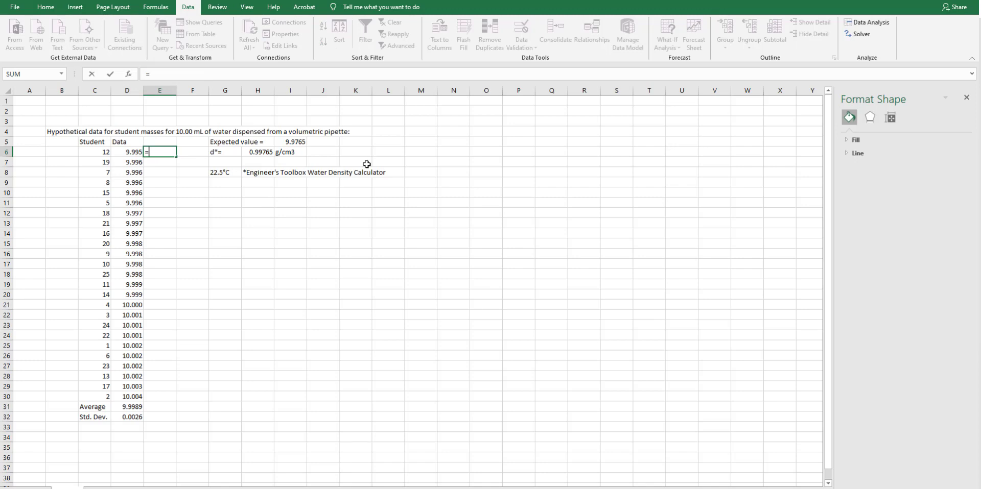
key("Escape")
key("Up")
type("D")
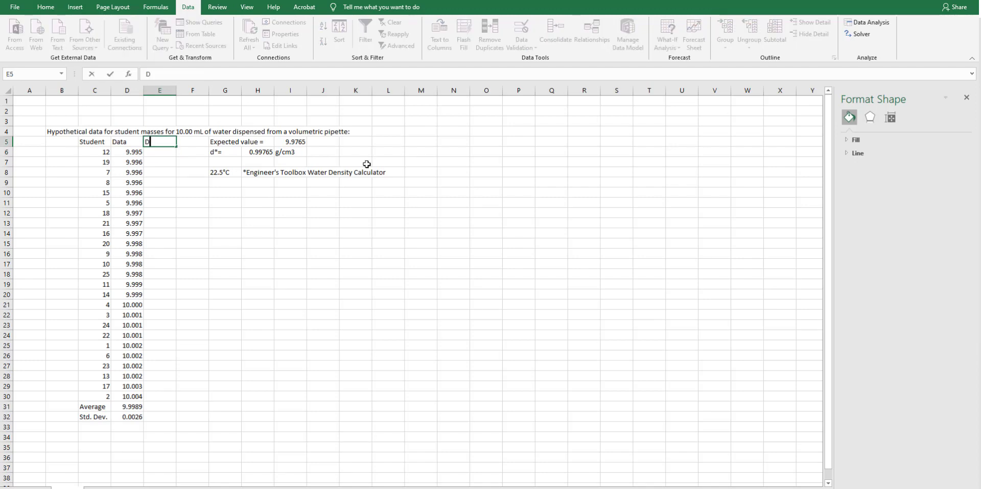
type("eviation")
left_click(341, 227)
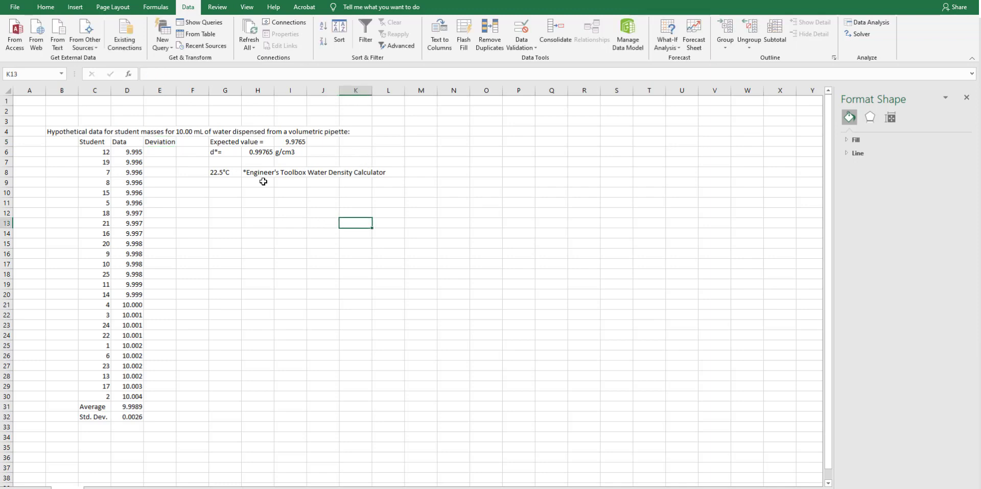
left_click_drag(230, 143, 225, 162)
Enter the formula =D6-D31 in E6 to subtract the average from the first data value
left_click(167, 153)
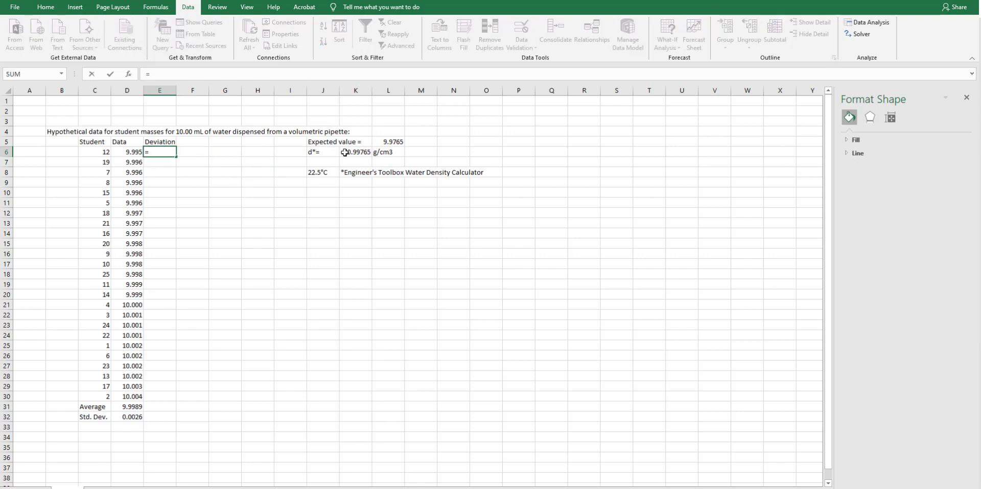
type("=")
key("Left")
type("-")
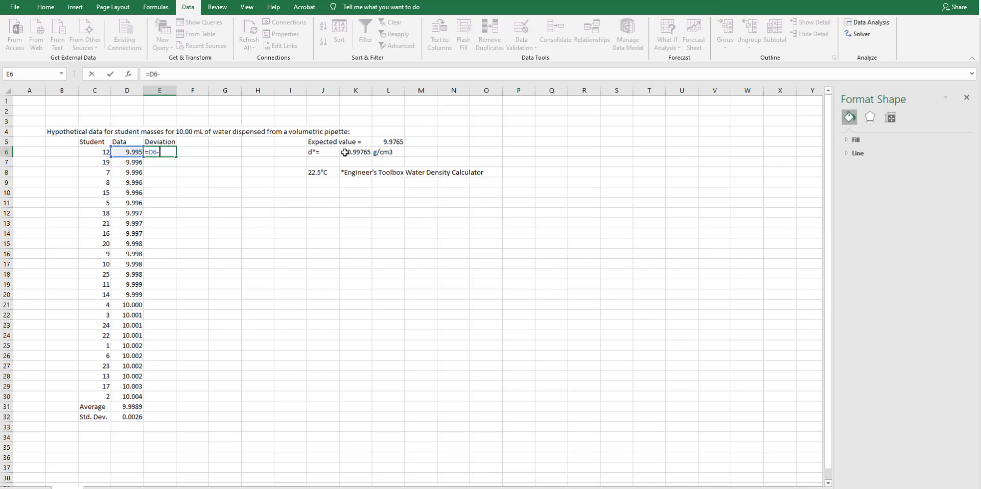
left_click(132, 405)
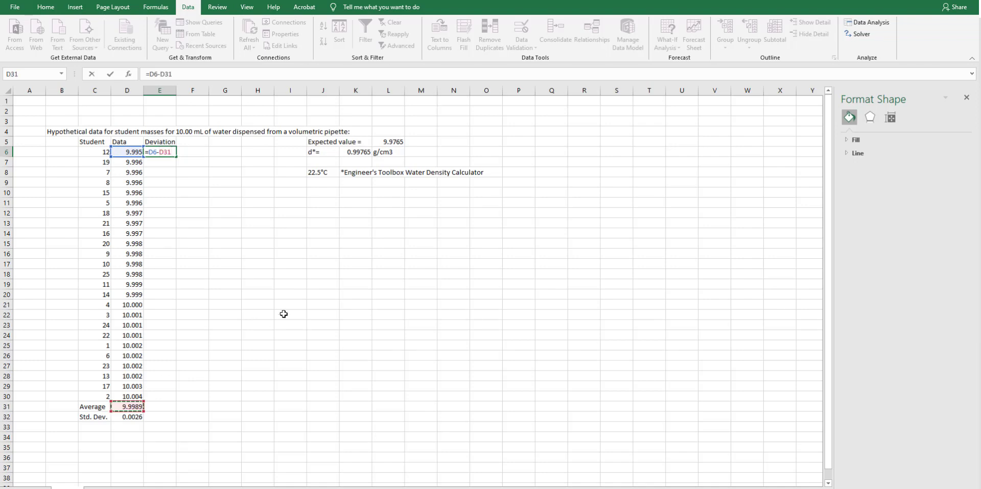
key("Return")
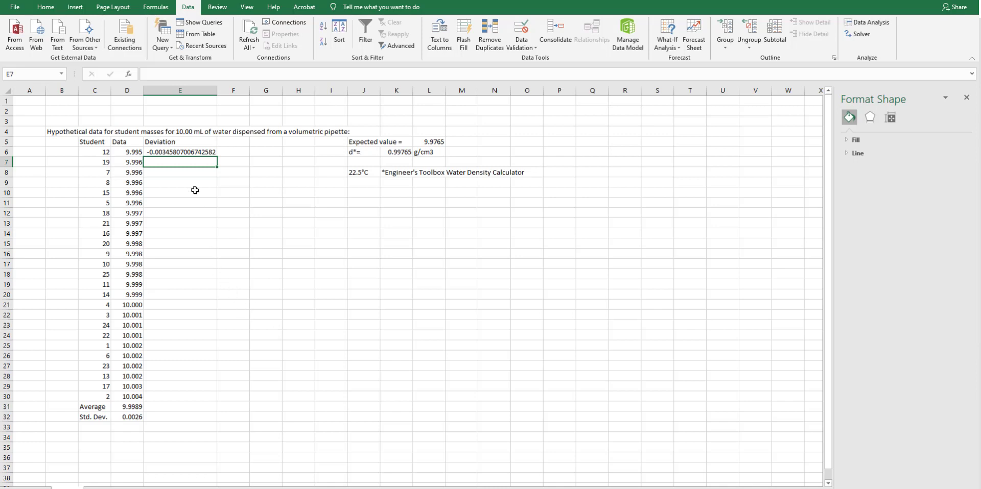
left_click(191, 152)
double_click(191, 153)
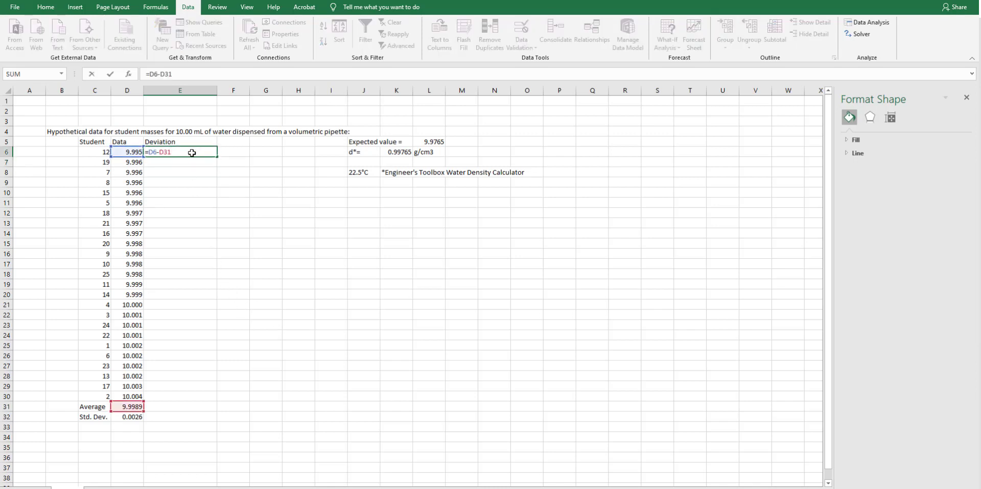
key("shift+End")
key("Delete")
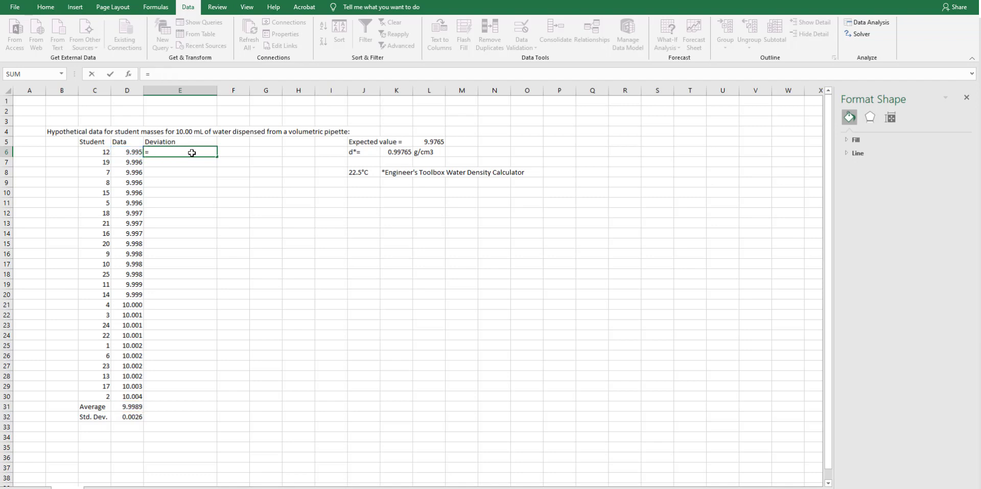
key("Escape")
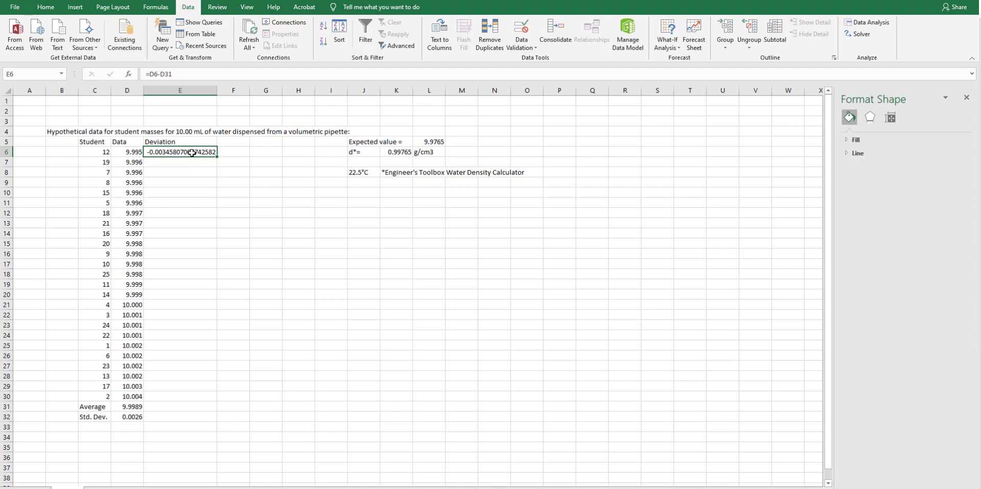
Replace the formula in E6 with =ABS(D6-D31) to get the absolute deviation of the smallest data value
type("=")
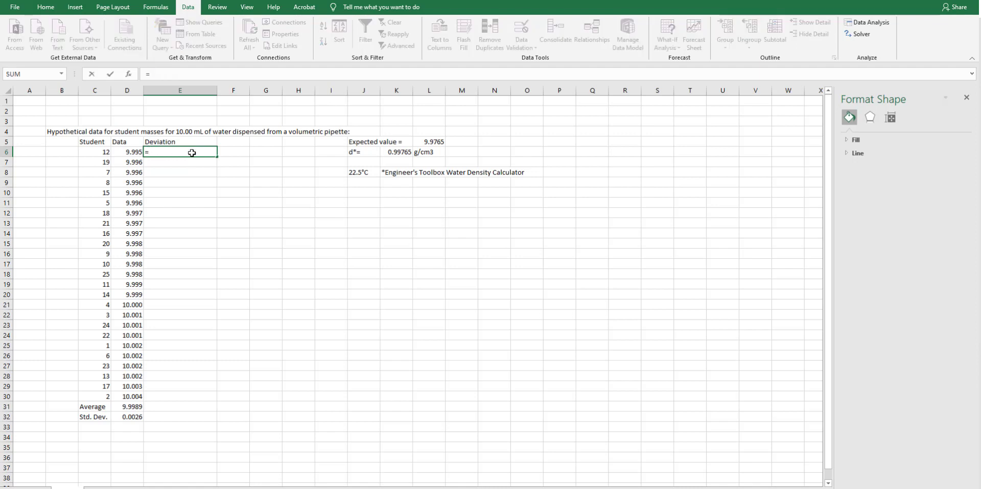
type("ab")
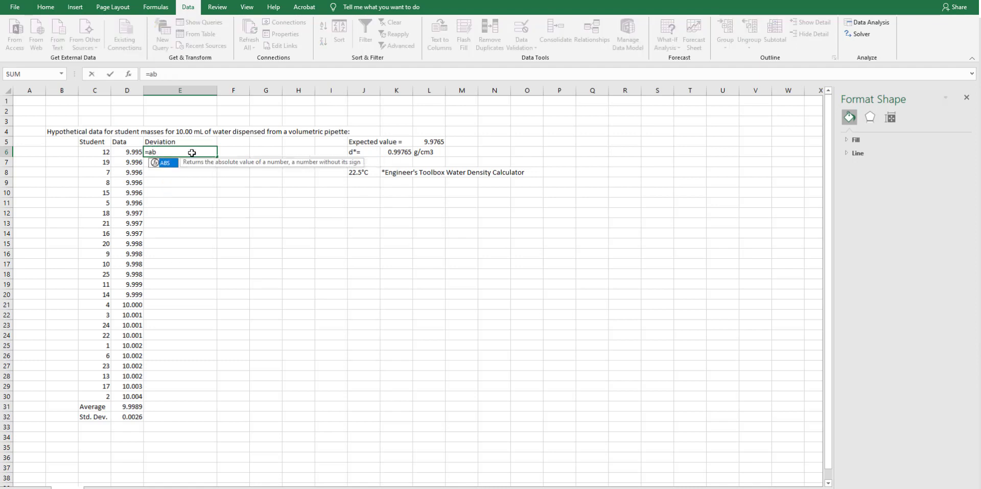
key("Tab")
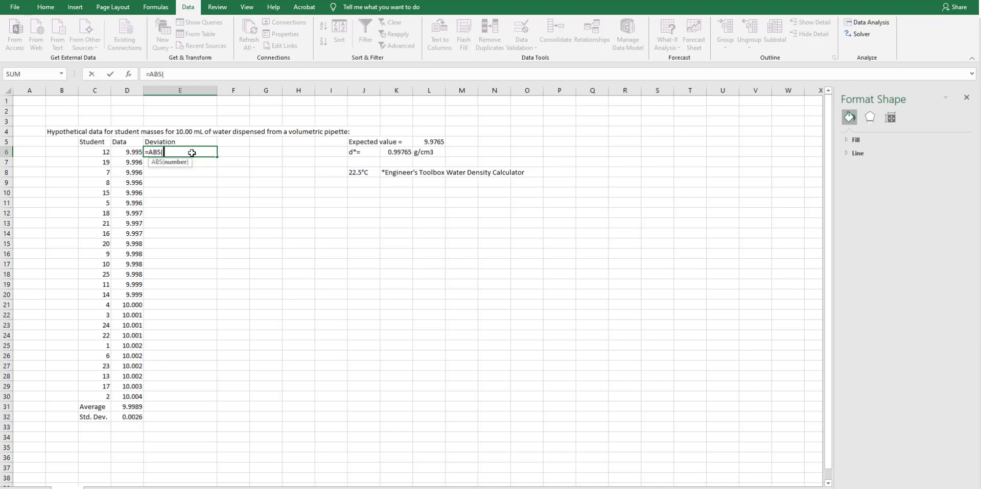
key("Left")
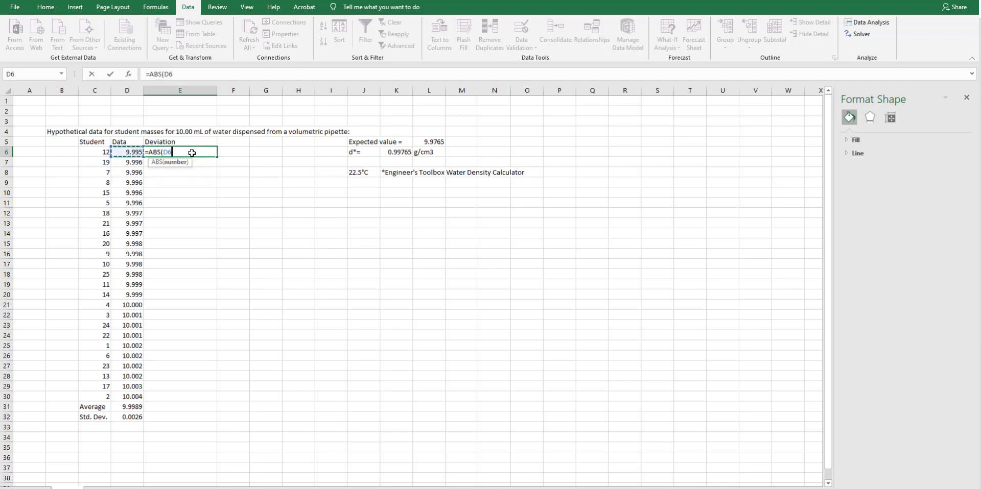
type("-")
left_click(124, 406)
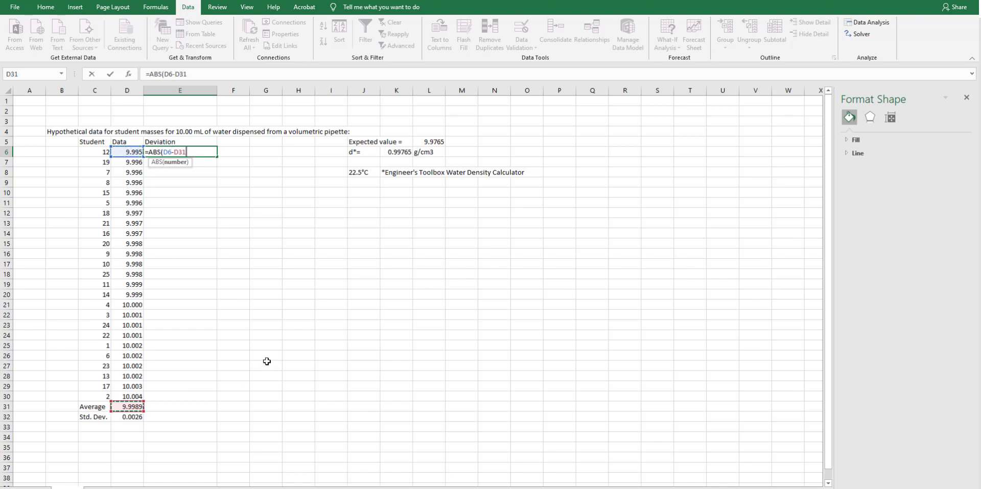
type(")")
key("Return")
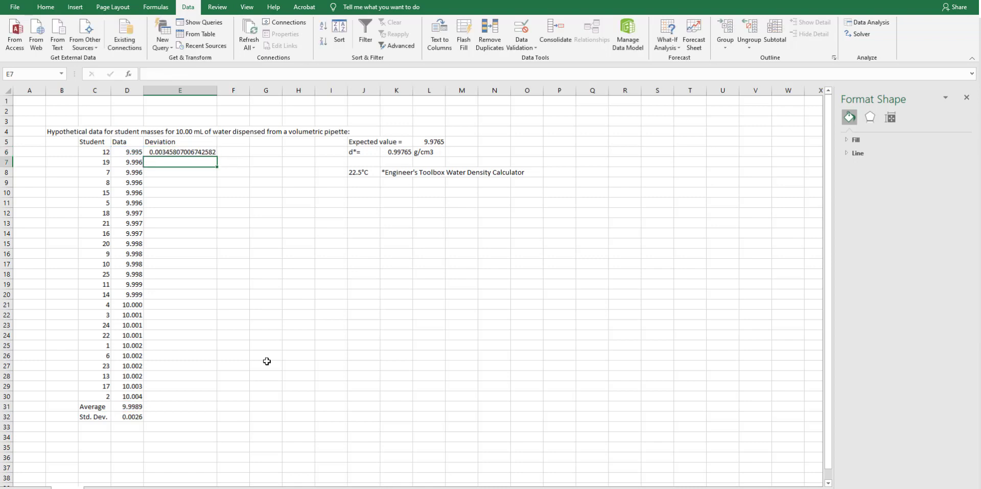
Enter the formula =ABS(D30-D31) in E30 to get the absolute deviation of the largest data value
left_click(184, 397)
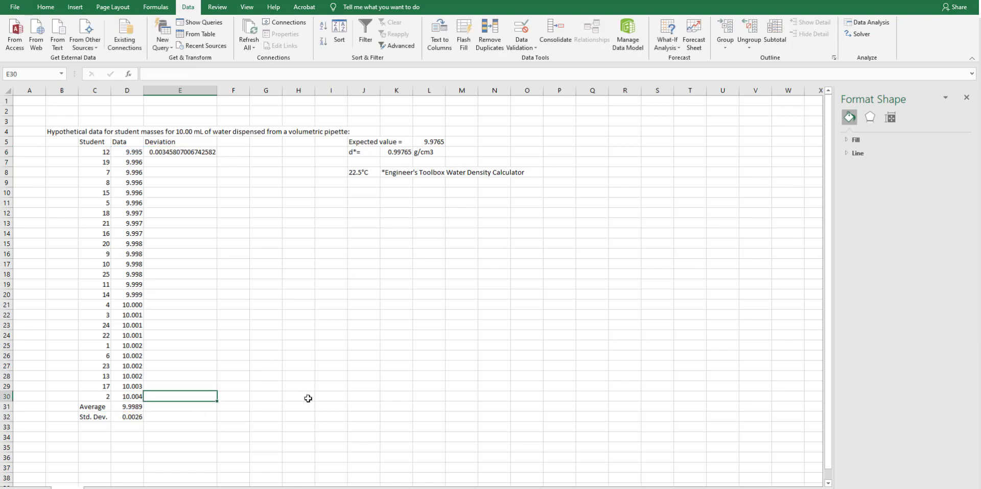
type("=")
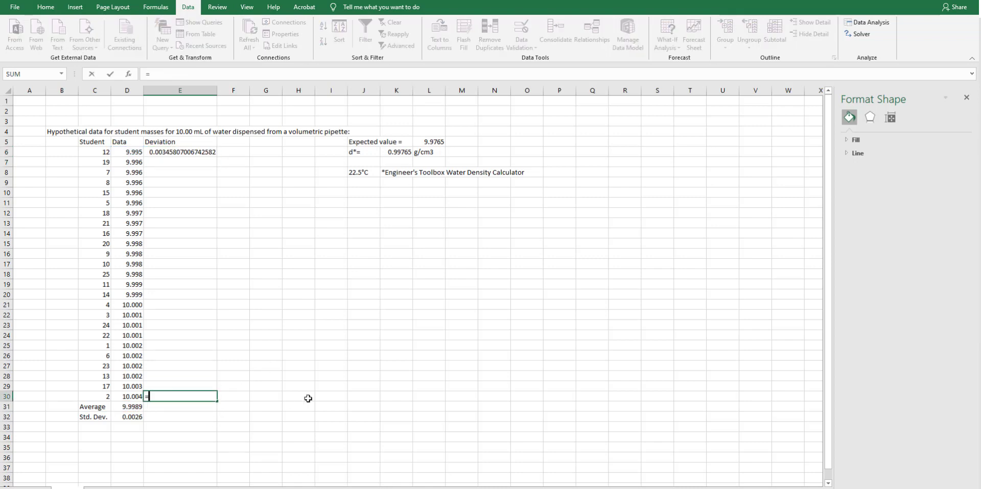
type("ab(")
key("BackSpace")
key("Tab")
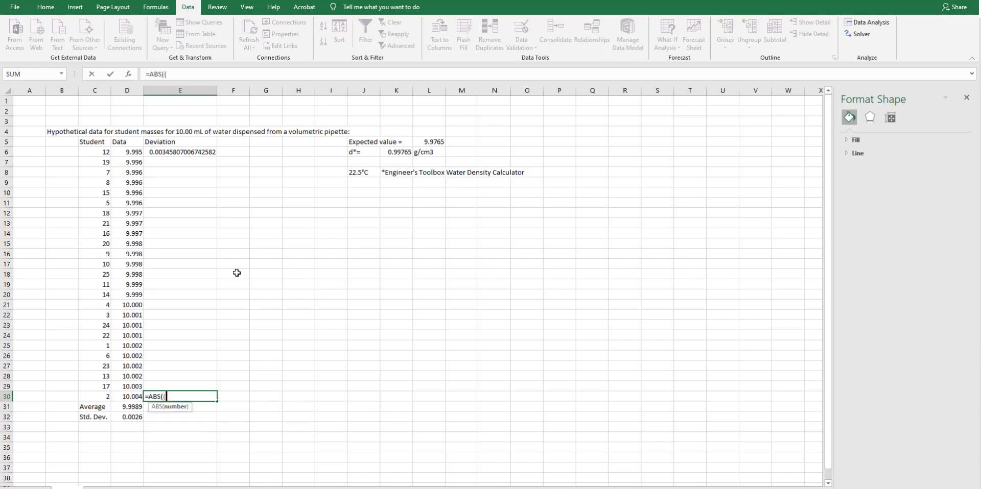
key("BackSpace")
left_click(123, 394)
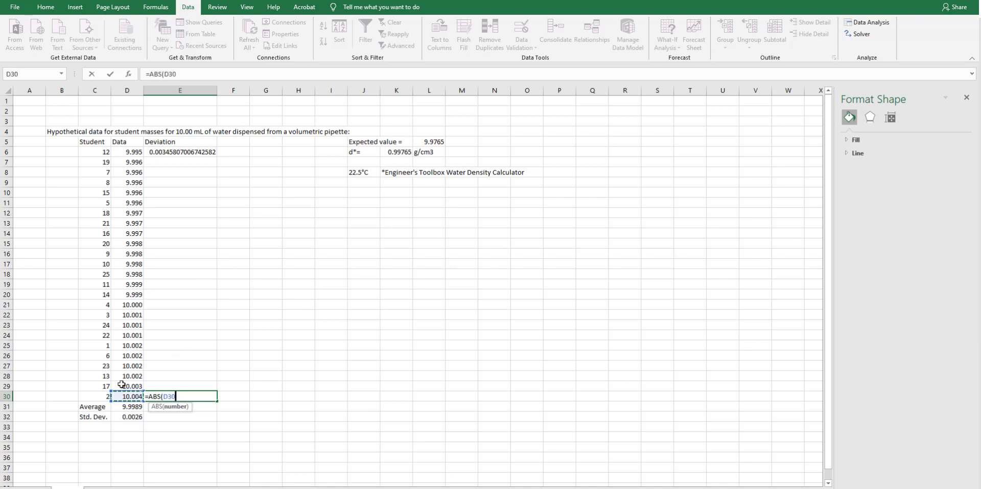
type("-")
left_click(126, 407)
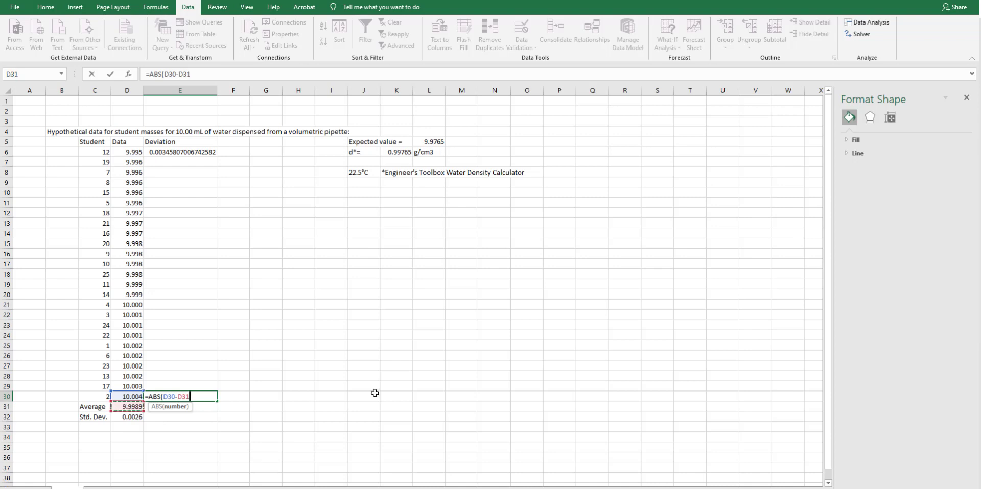
type(")")
key("Return")
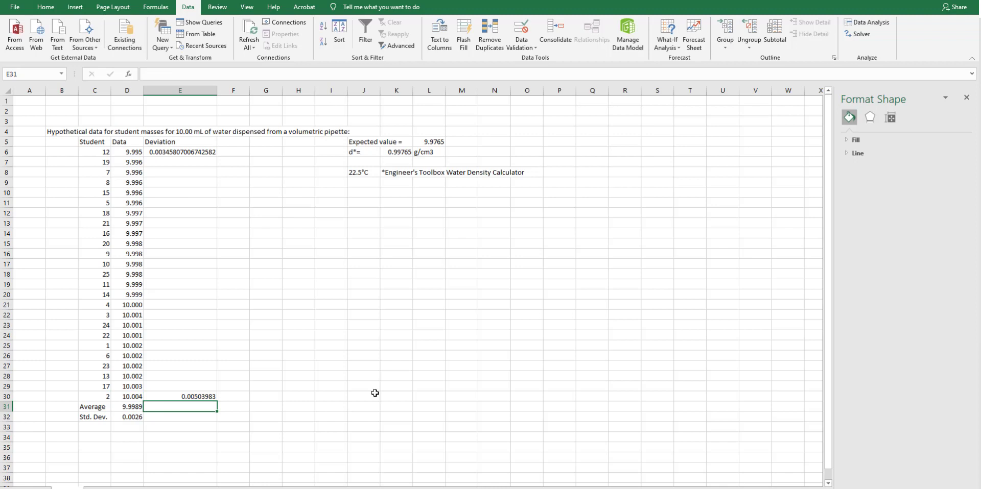
Reduce the deviations in E6:E30 to six decimal places and narrow column E to fit them
left_click(190, 397)
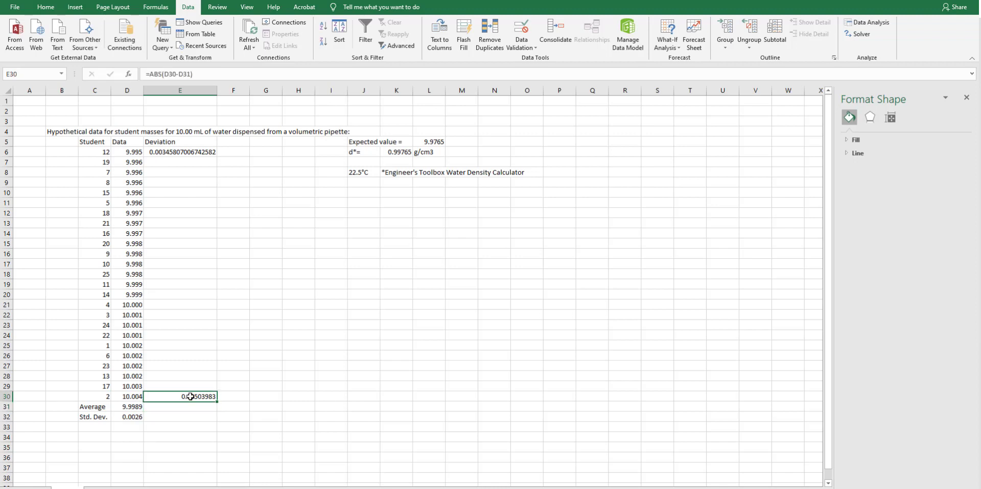
left_click(202, 150)
left_click(203, 394, "shift")
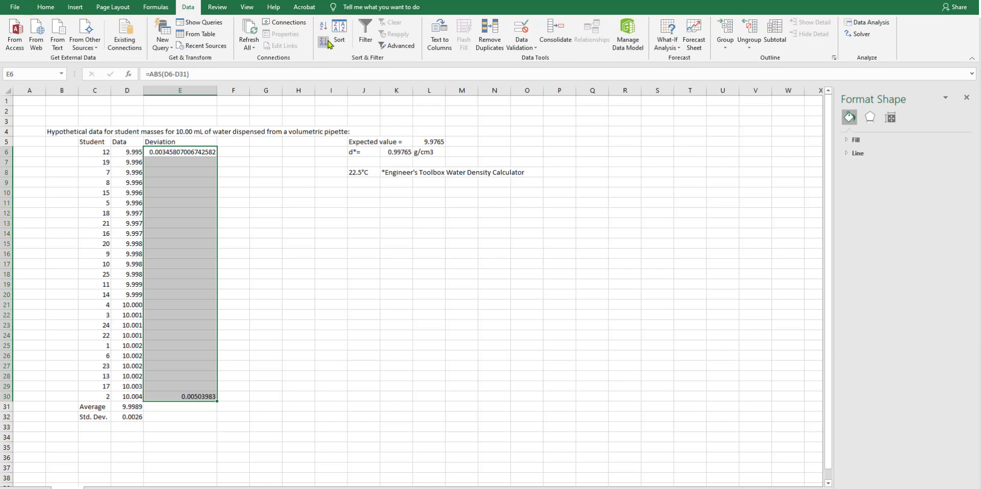
left_click(46, 6)
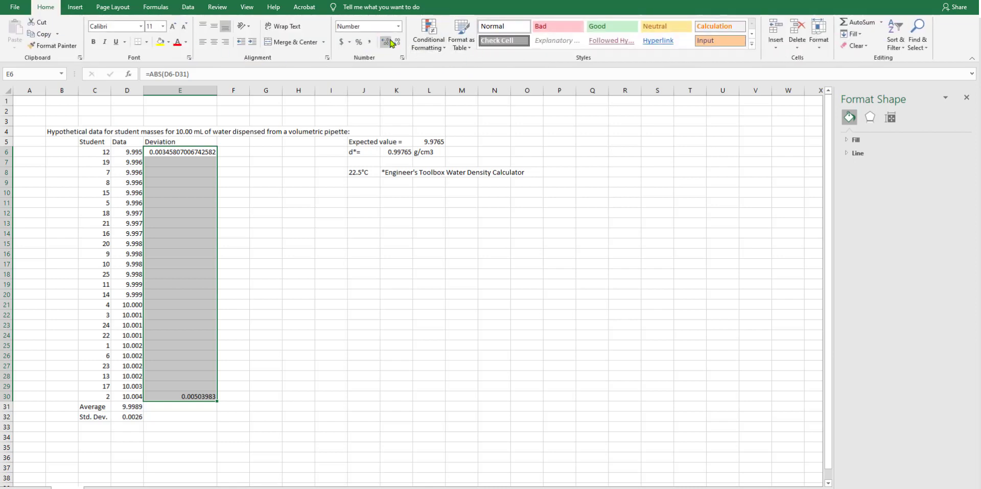
left_click(397, 43)
left_click(398, 43)
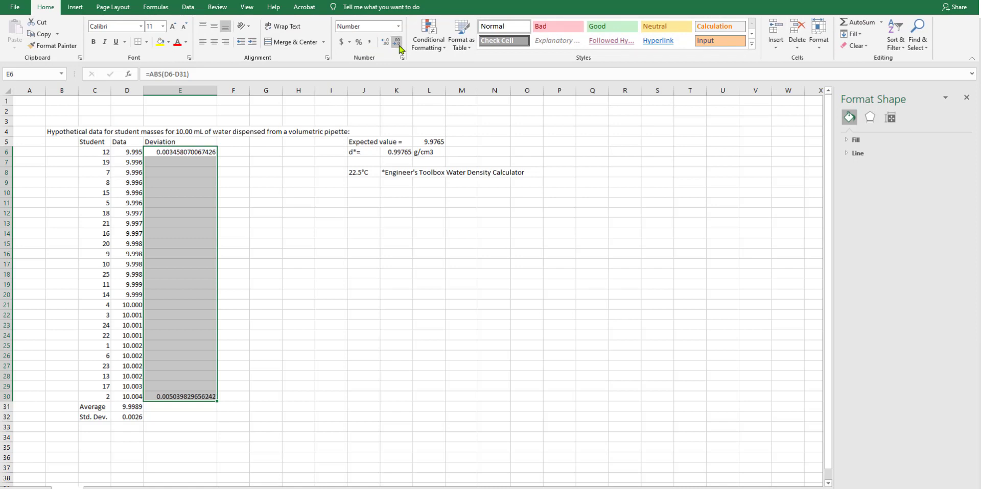
left_click(397, 43)
left_click(398, 43)
left_click(398, 43)
left_click(398, 43)
left_click(398, 43)
left_click(398, 42)
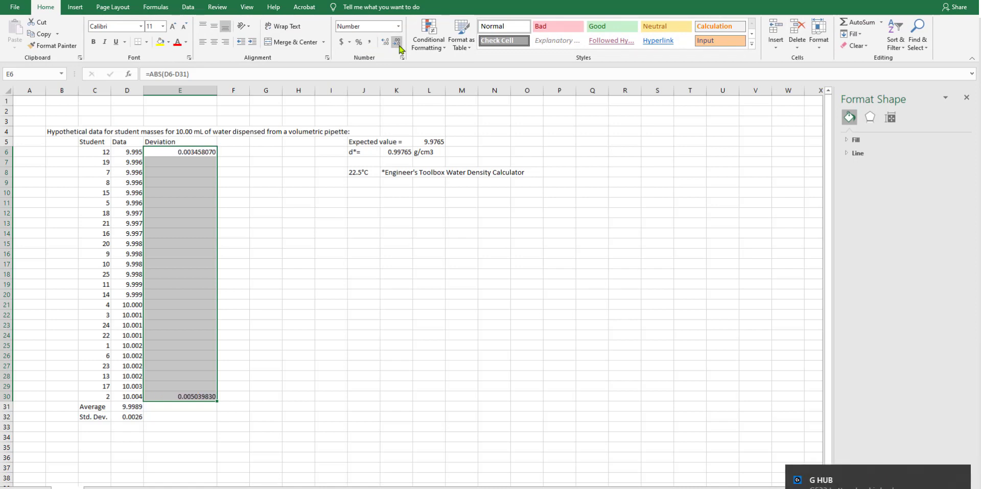
left_click(398, 43)
left_click(398, 43)
left_click(398, 43)
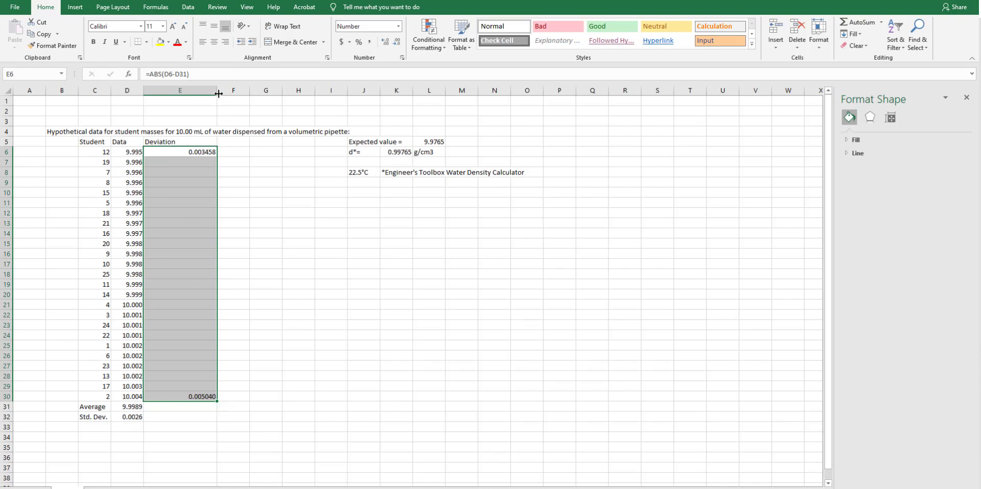
left_click_drag(218, 93, 184, 100)
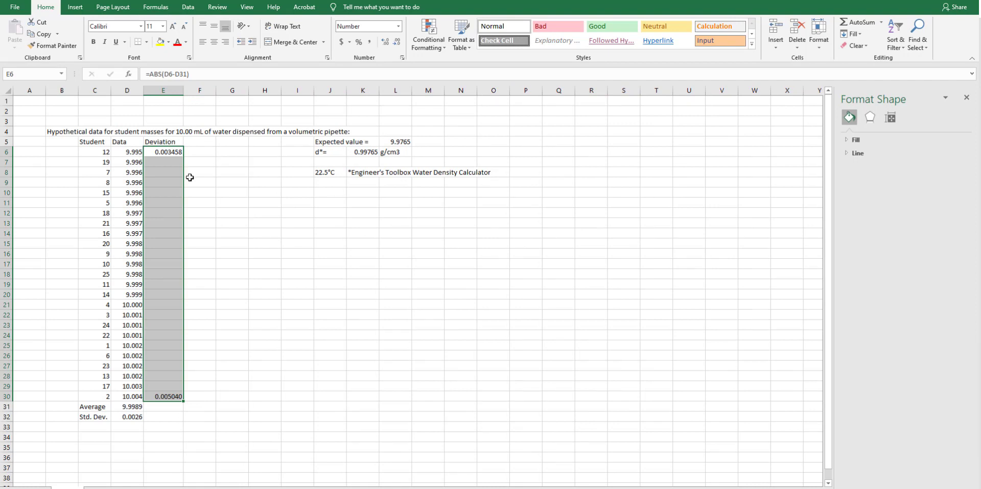
left_click(178, 192)
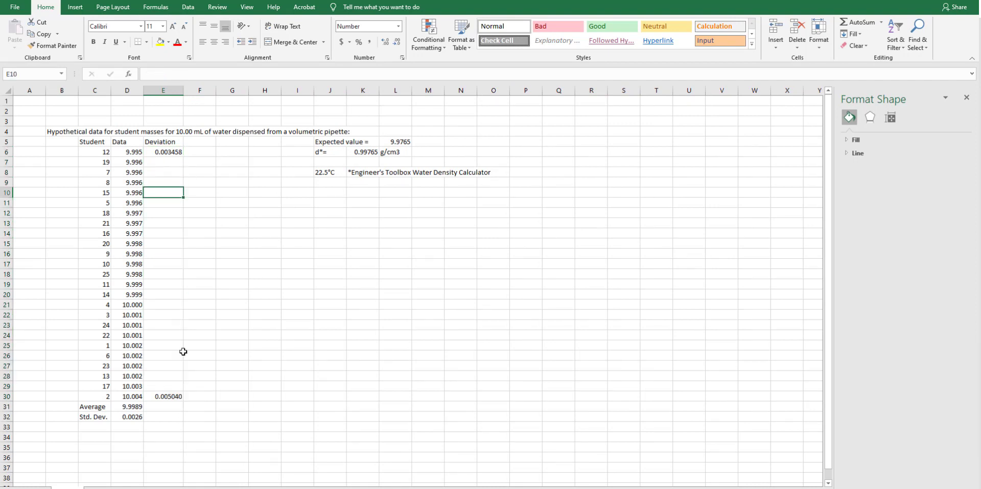
Enter the header Gcrit in F5, beside the Deviation header
left_click(203, 396)
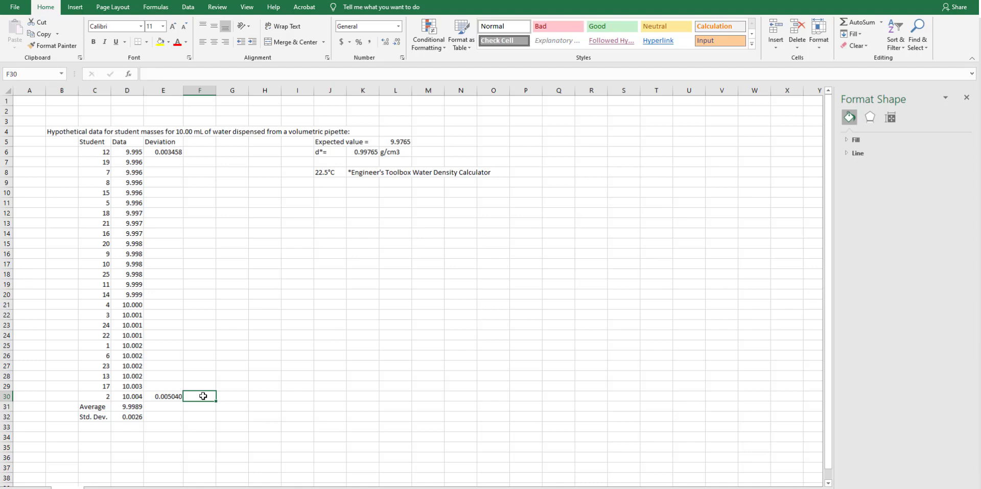
key("Up")
key("Up")
key("Up")
key("Up")
key("Up")
key("Up")
key("Up")
key("Up")
key("Up")
key("Up")
key("Up")
key("Up")
key("Up")
key("Up")
key("Up")
key("Up")
key("Up")
key("Up")
key("Up")
key("Up")
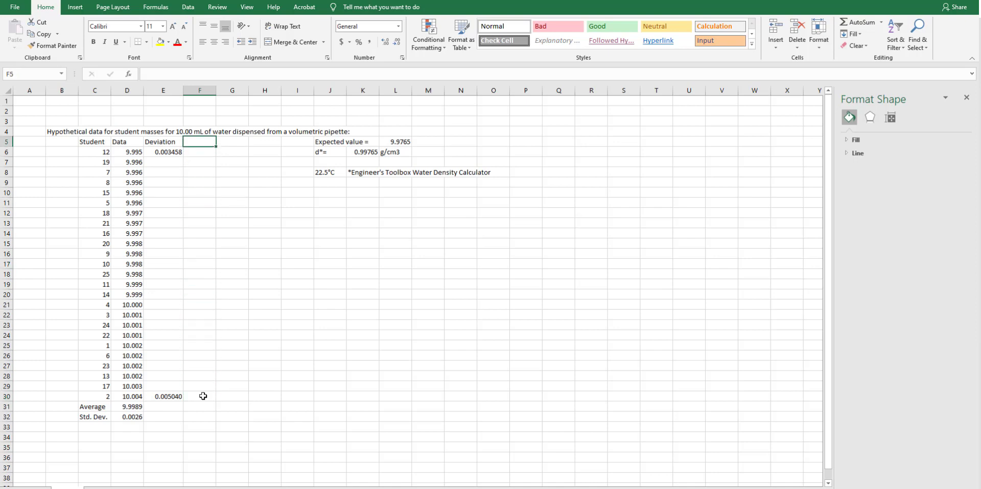
type("Gcrit")
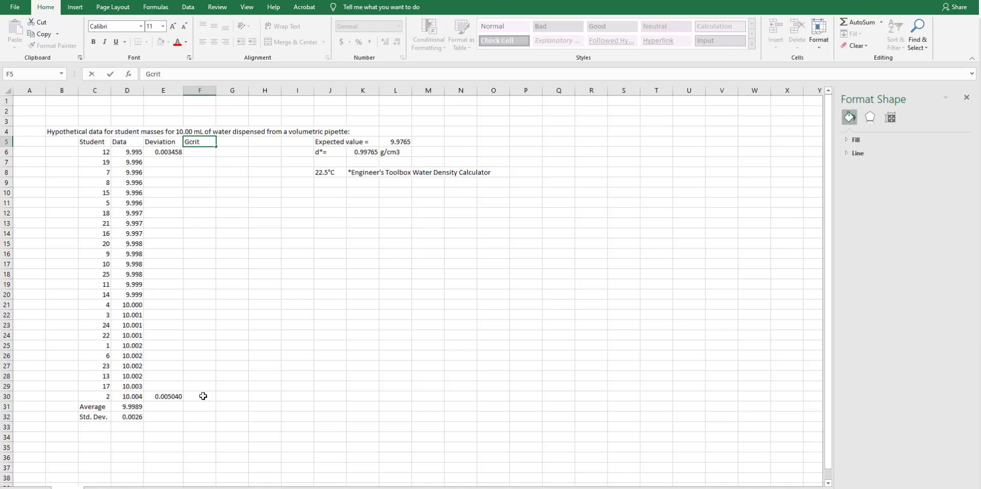
key("Return")
Enter the formula =E30/D32 in F30 to divide the largest value's deviation by the standard deviation
key("Down")
key("Down")
key("Down")
key("Down")
key("Down")
key("Down")
key("Down")
key("Down")
key("Down")
key("Down")
key("Down")
key("Down")
key("Down")
key("Down")
key("Down")
key("Down")
key("Down")
key("Down")
key("Down")
key("Down")
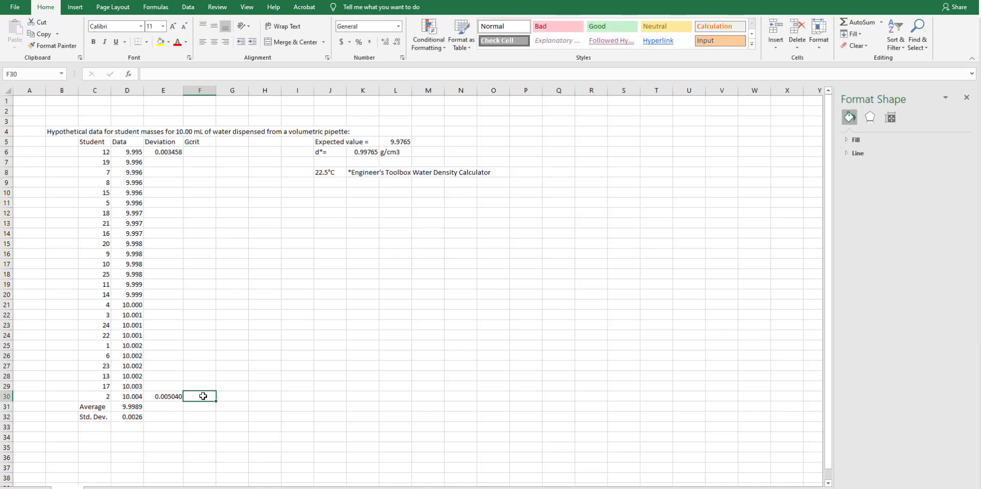
type("=")
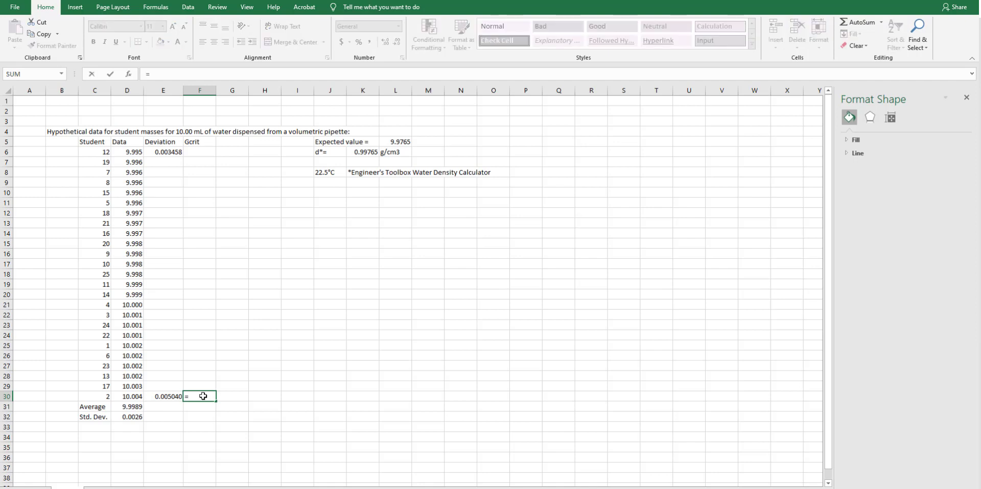
key("Left")
type("/")
key("Left")
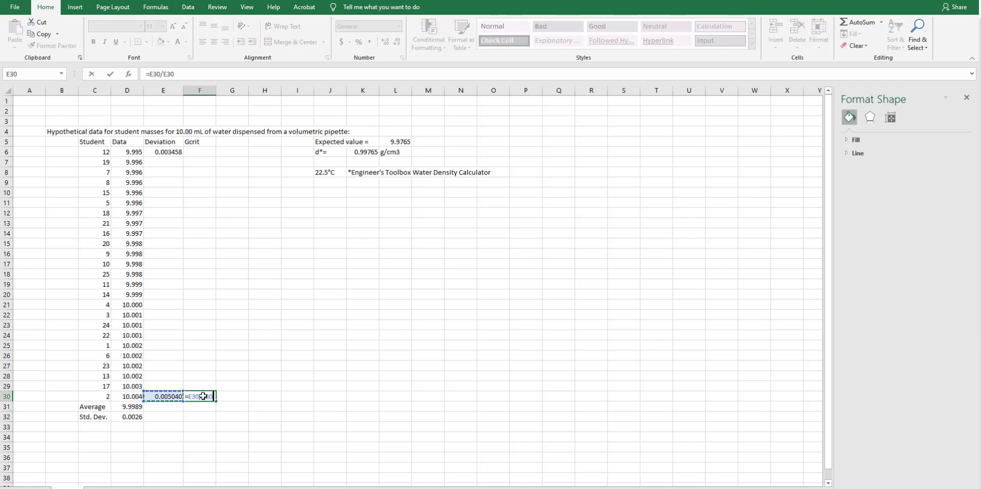
key("Left")
key("Down")
key("Down")
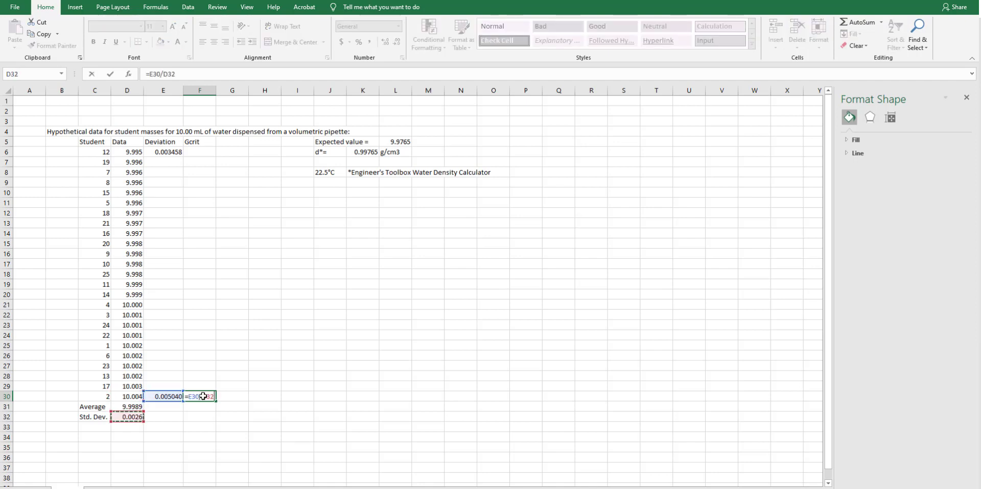
key("Return")
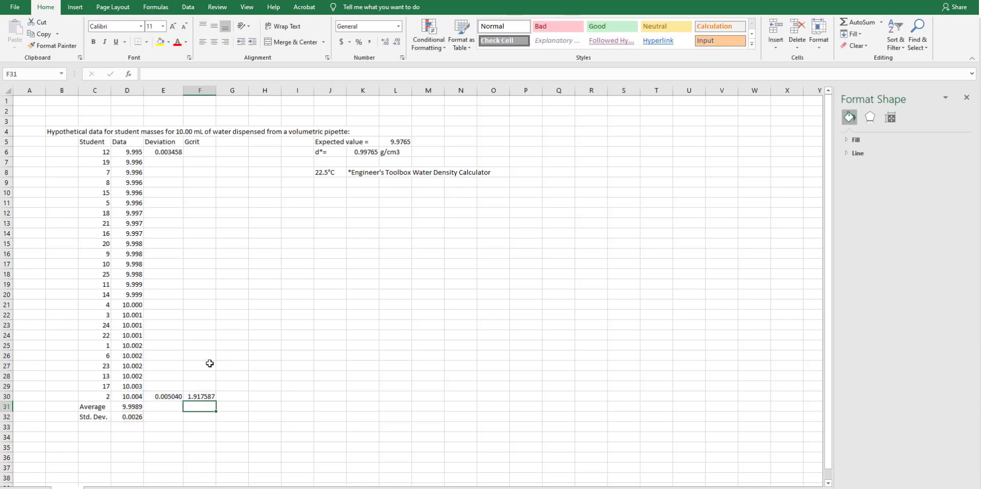
left_click(200, 397)
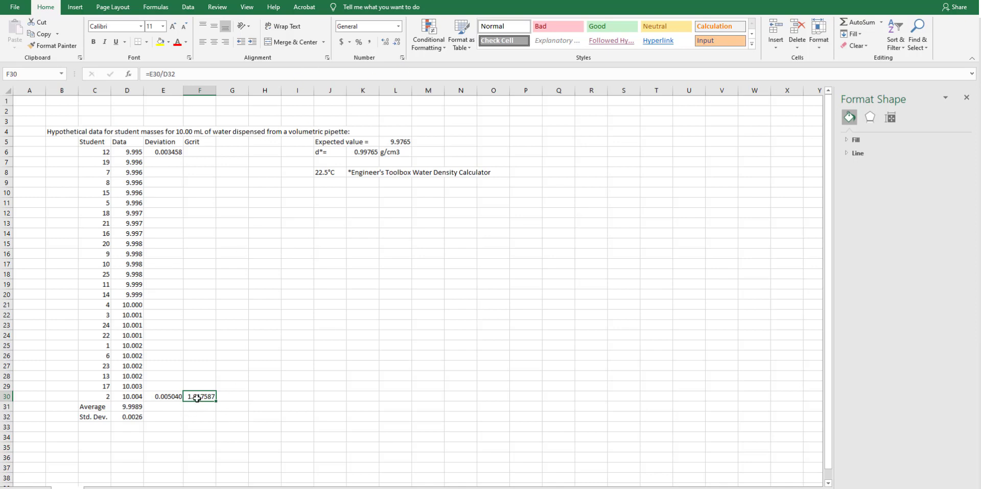
Change the header in F5 to Gexp
double_click(200, 141)
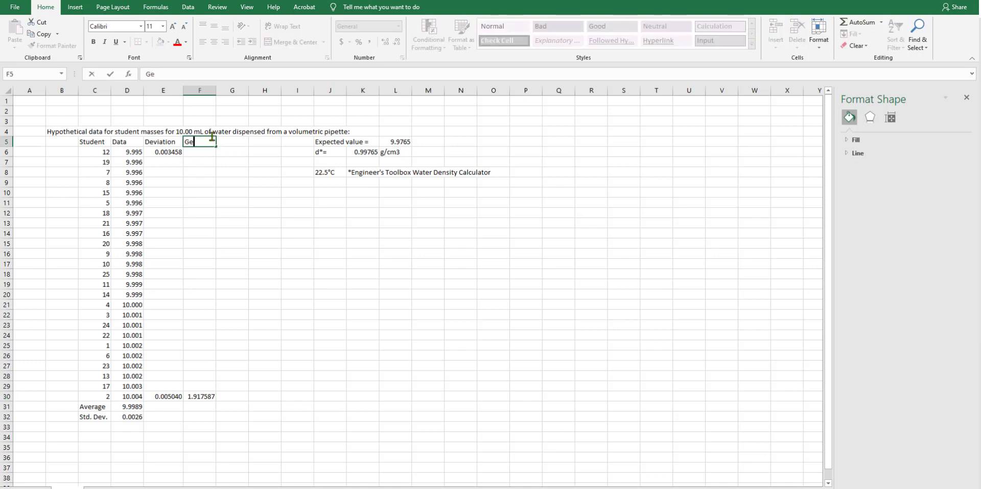
key("Return")
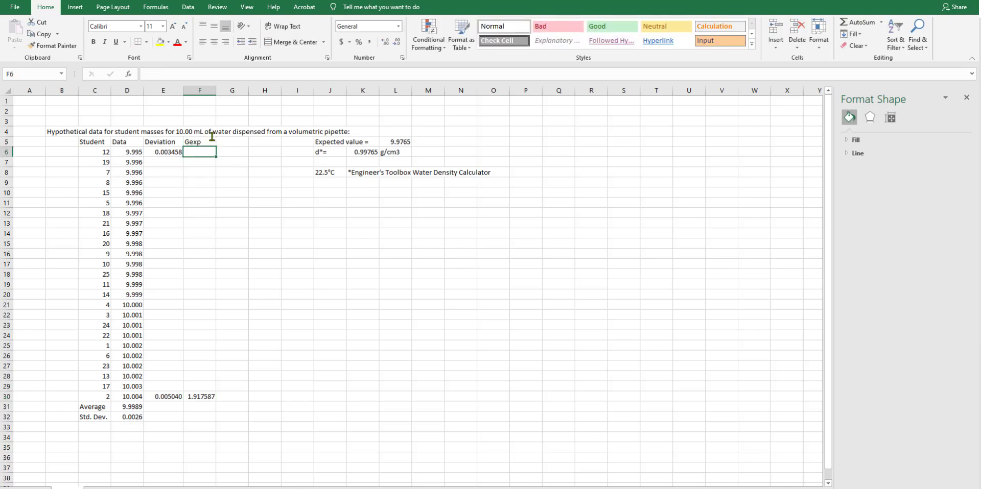
left_click(288, 194)
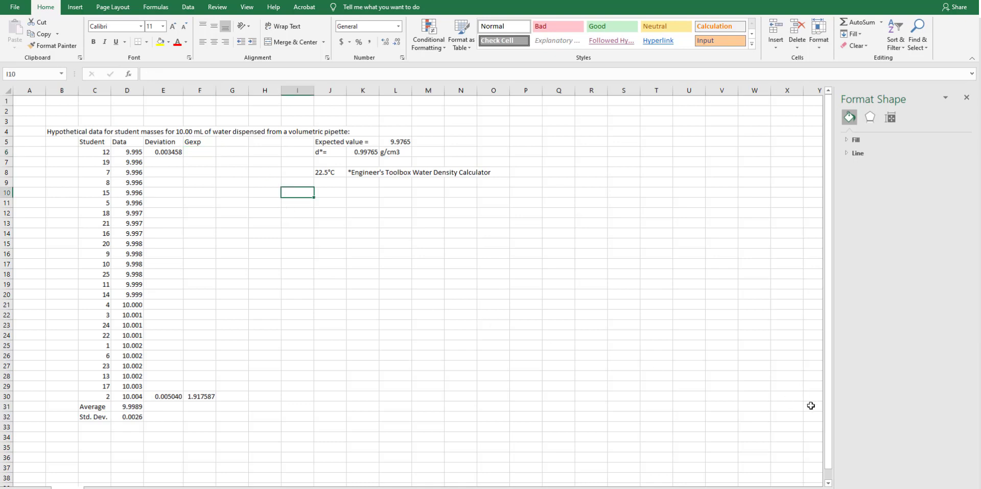
Look up the 95% critical G for 25 values in the lab handout's Table 2 and enter 2.663 in F31, labelled Gcrit in G31
key("alt+Tab")
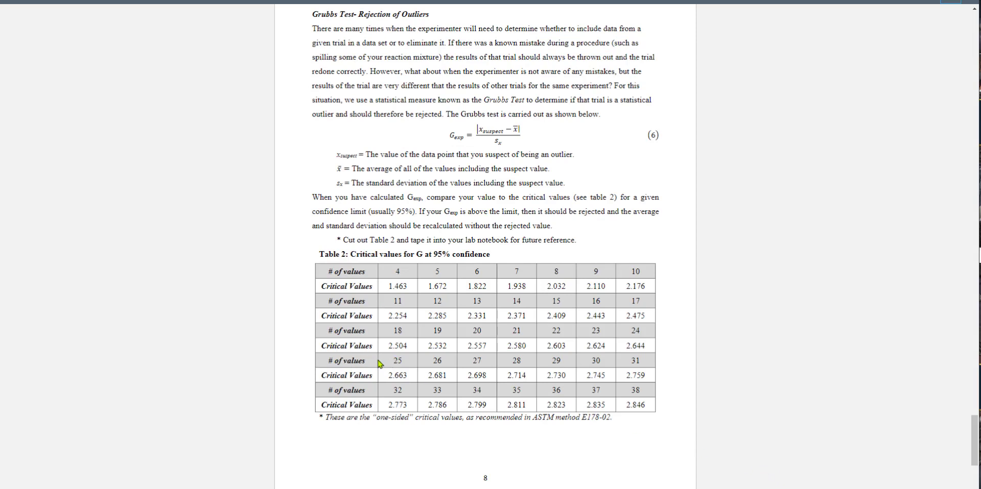
left_click_drag(408, 375, 384, 375)
left_click(273, 351)
key("alt+Tab")
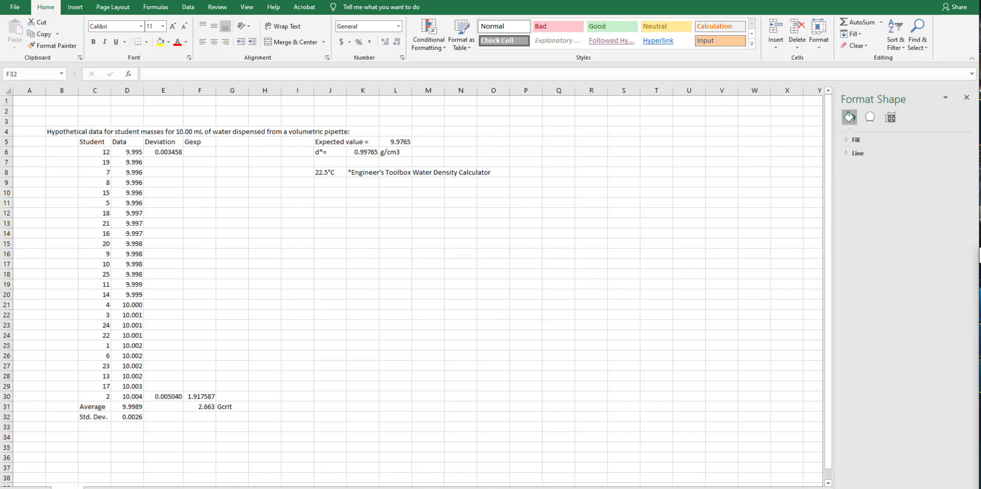
Clear the largest data value in D30 so the average and standard deviation recalculate without it
left_click(925, 387)
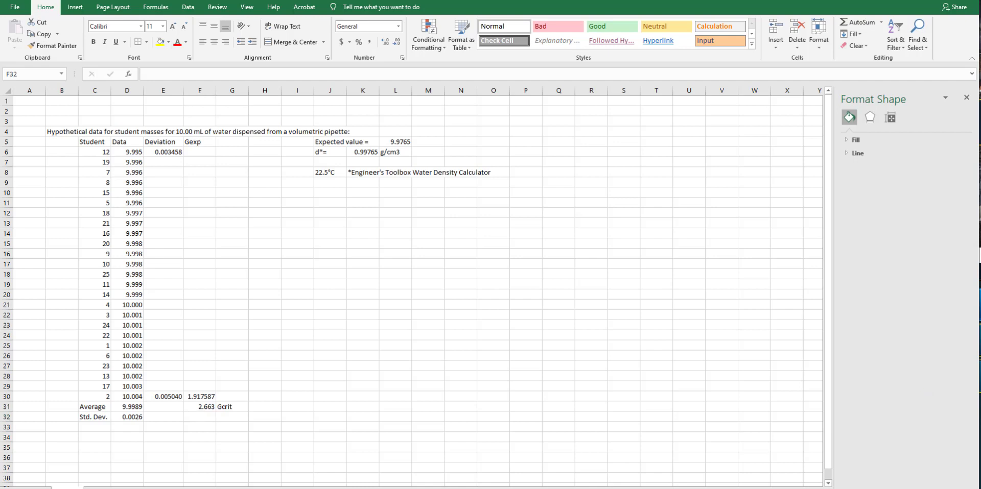
left_click(632, 343)
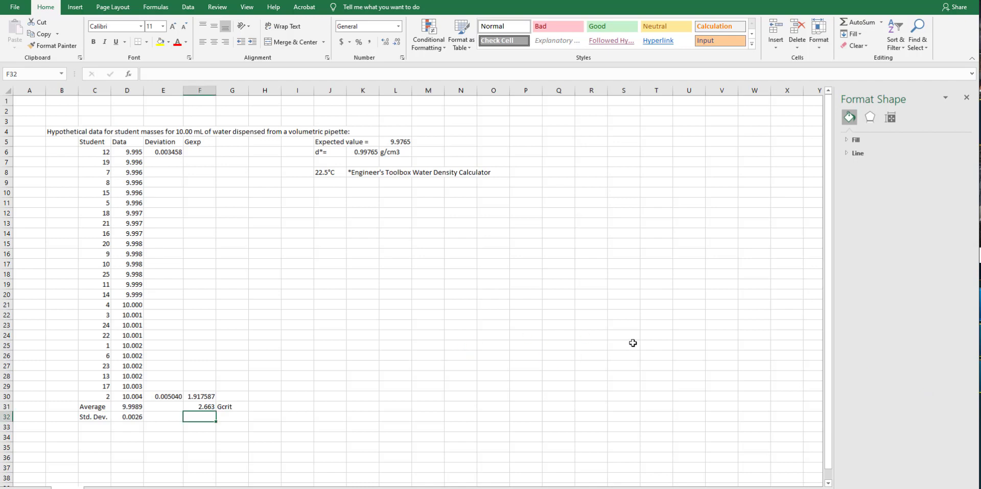
key("ctrl+z")
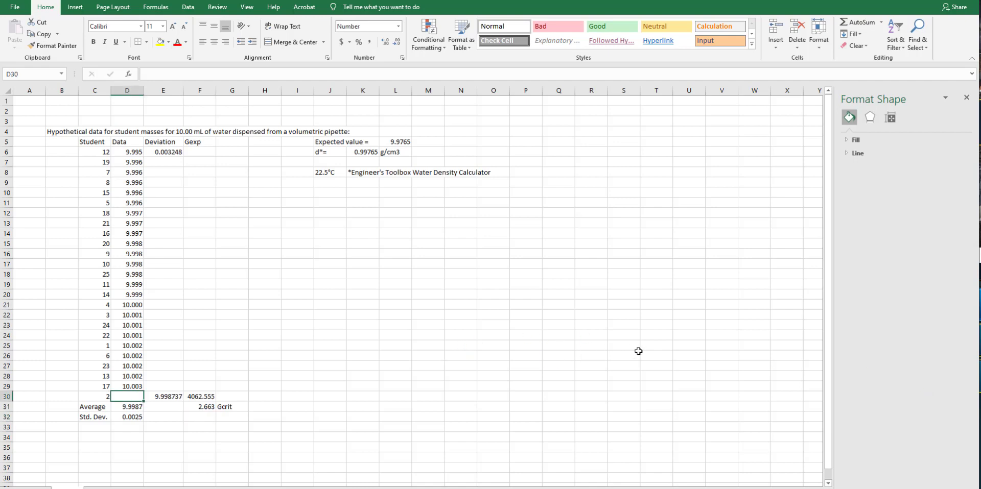
Switch to the Exp 1b (face-to-face) assignment in Chrome, leave the handout's full-screen view and preview Exp 0b - Report JK V2.pdf
key("alt+Tab")
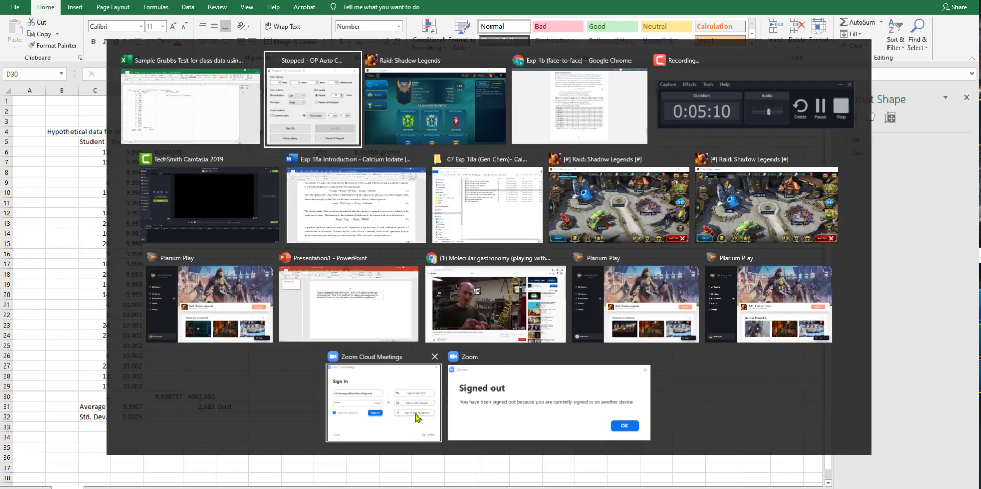
key("Tab")
key("Escape")
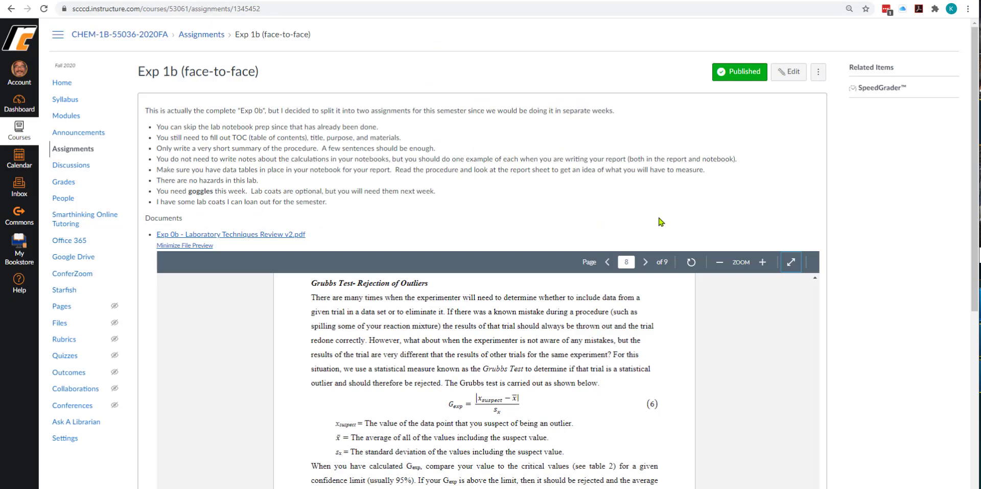
scroll(295, 261, "down", 6)
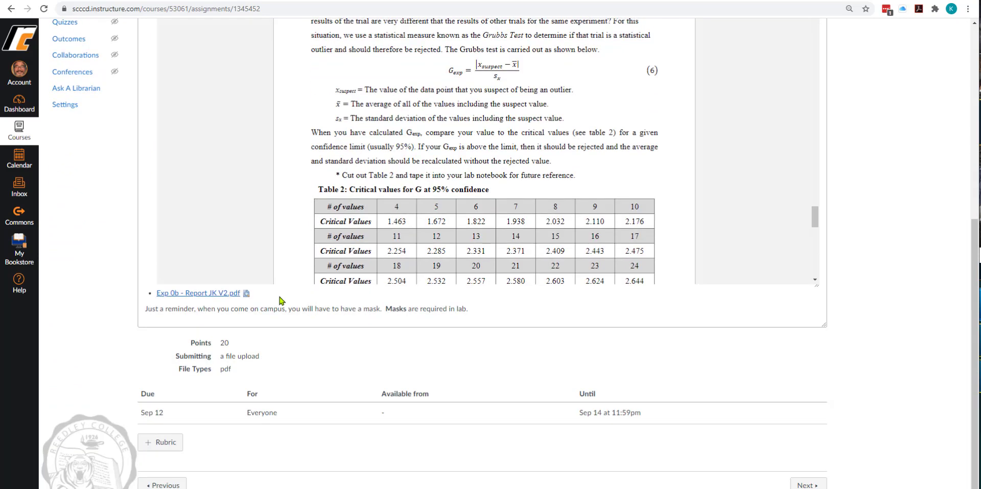
left_click(244, 295)
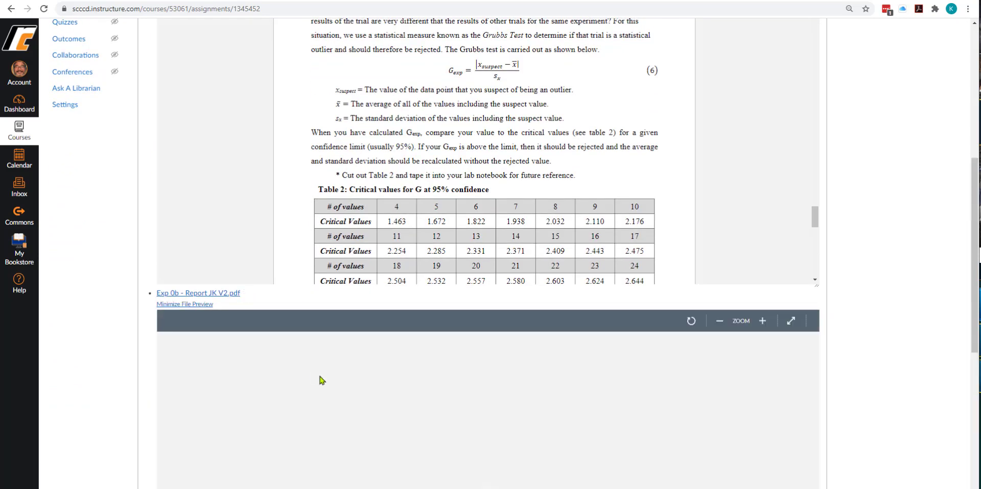
scroll(323, 377, "down", 6)
scroll(444, 258, "up", 3)
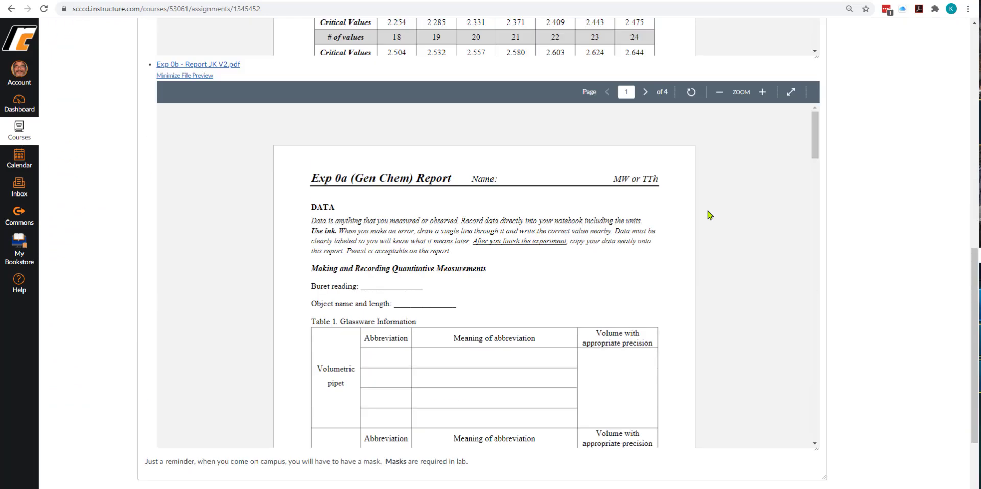
Examine the calculations section and Table 5 results for mass of water in the full-screen report, and return to the Excel workbook
left_click(787, 105)
scroll(612, 256, "down", 15)
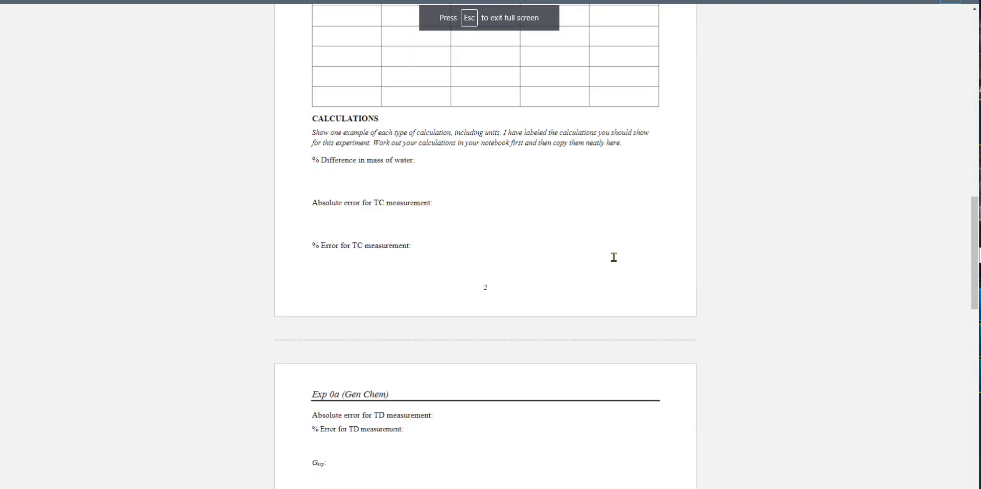
scroll(612, 257, "down", 15)
scroll(612, 256, "up", 6)
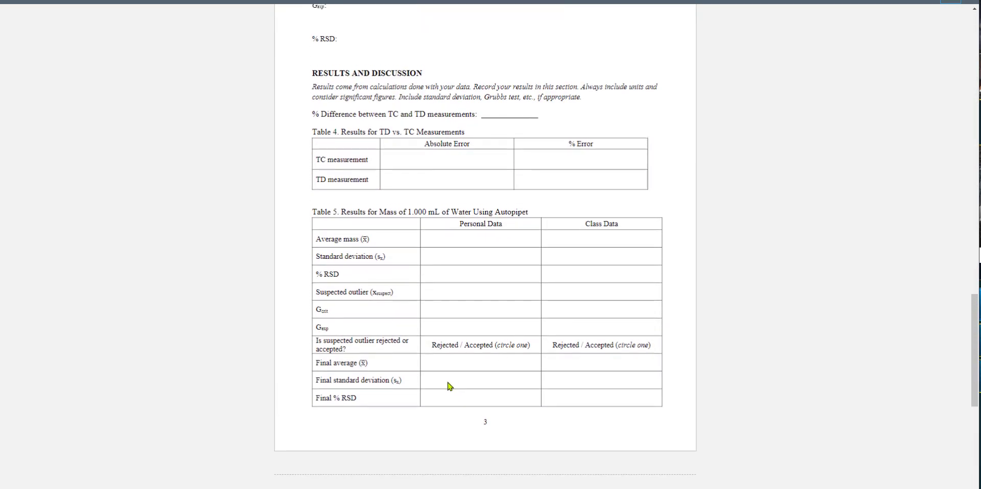
key("alt+Tab")
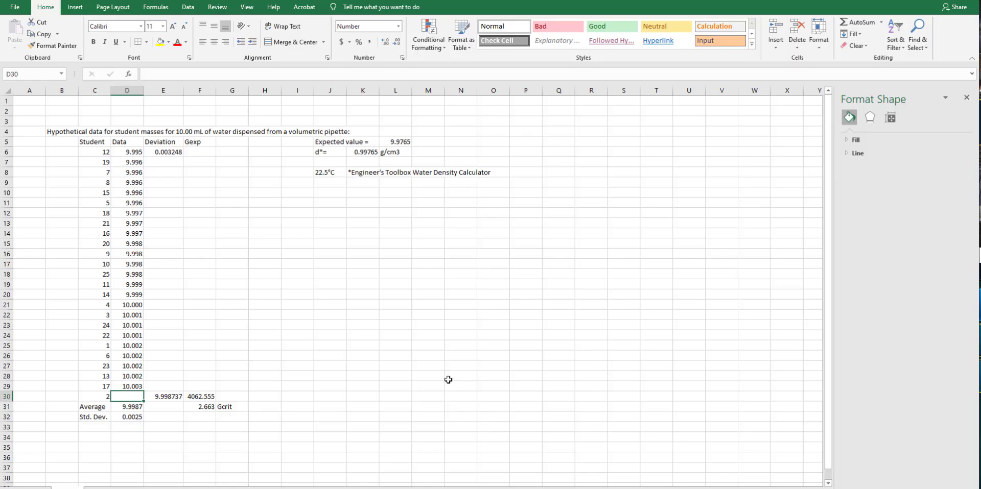